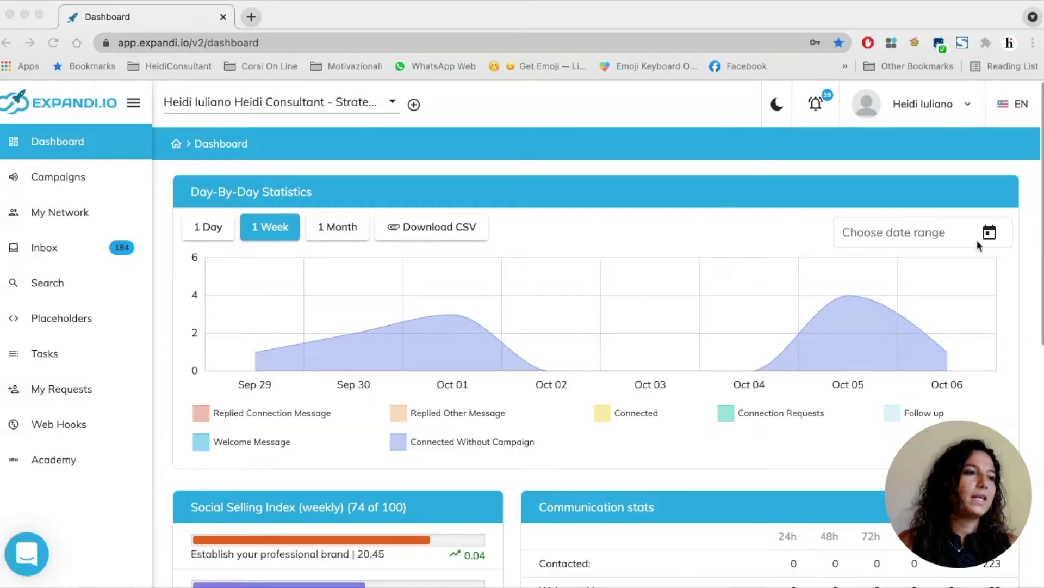
- Check the custom date range calendar of the Day-By-Day Statistics and close it without choosing dates
{"action": "left_click", "coordinate": [990, 234]}
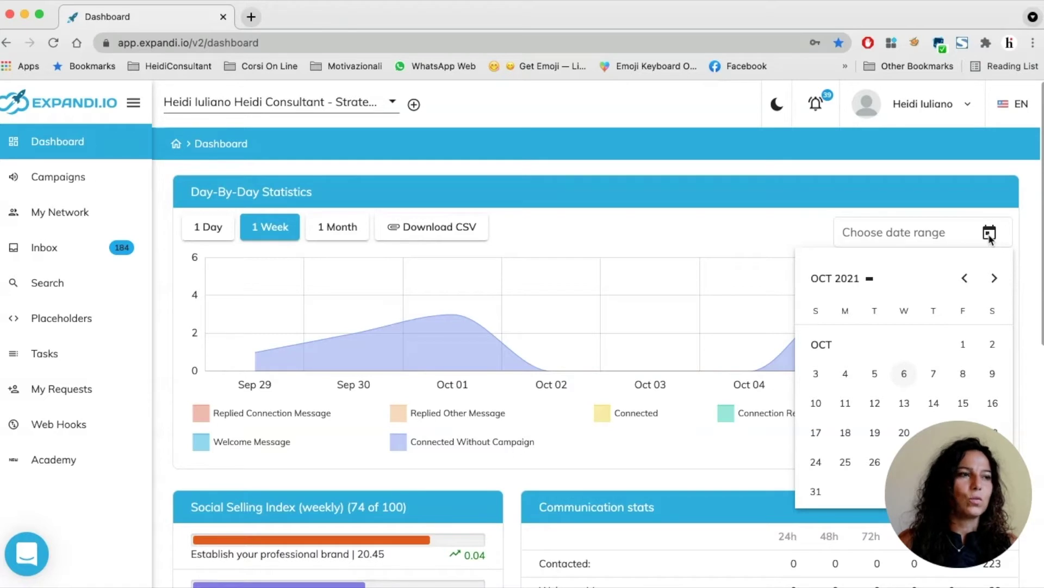
{"action": "left_click", "coordinate": [989, 235]}
{"action": "scroll", "coordinate": [692, 338], "scroll_direction": "down", "scroll_amount": 1}
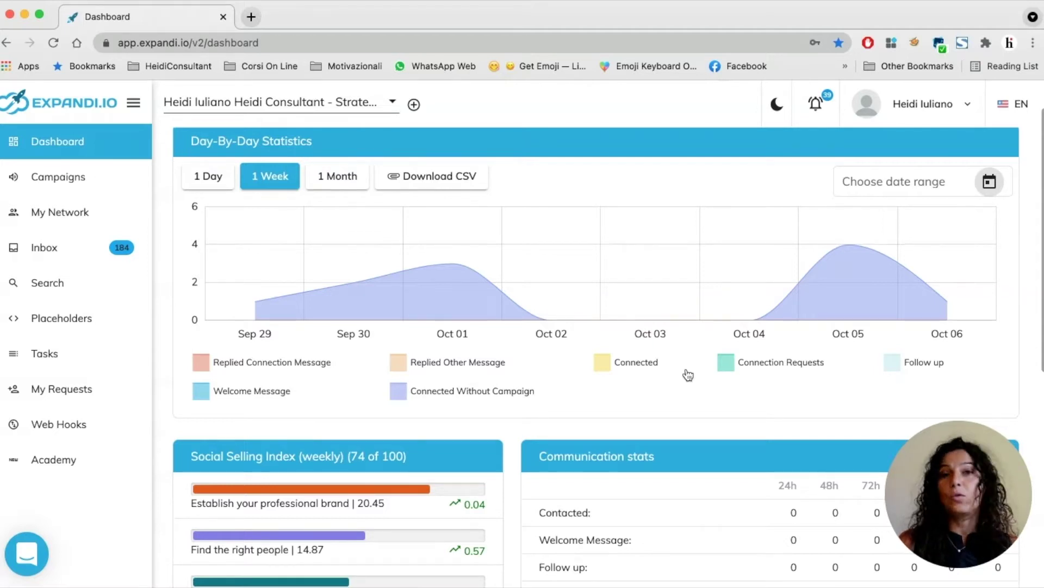
- Toggle the statistics chart's series so that only Replied Connection Message and Welcome Message are hidden
{"action": "left_click", "coordinate": [201, 363]}
{"action": "left_click", "coordinate": [205, 396]}
{"action": "left_click", "coordinate": [398, 363]}
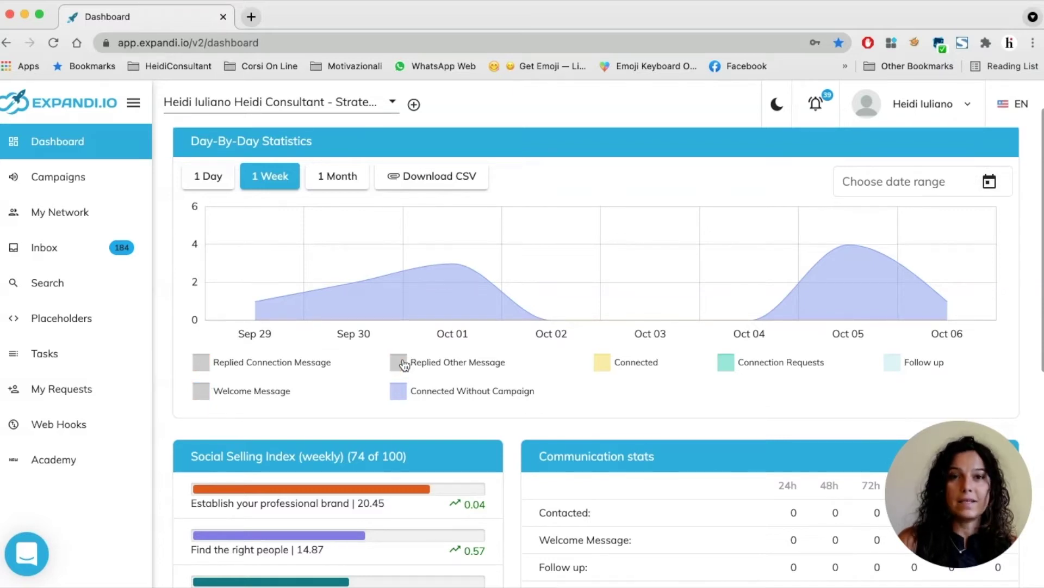
{"action": "left_click", "coordinate": [405, 395]}
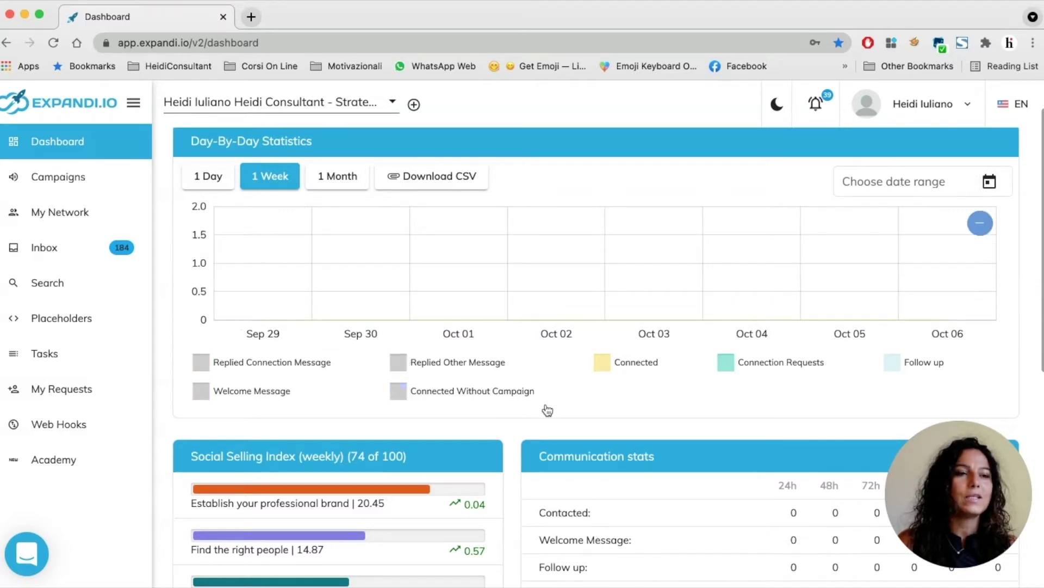
{"action": "scroll", "coordinate": [554, 275], "scroll_direction": "up", "scroll_amount": 2}
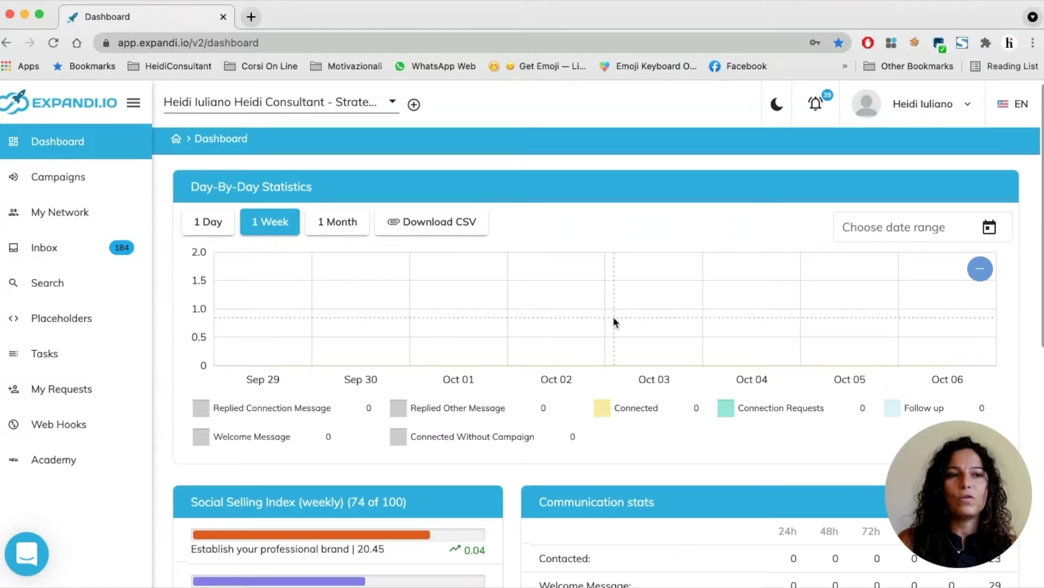
{"action": "left_click", "coordinate": [403, 438]}
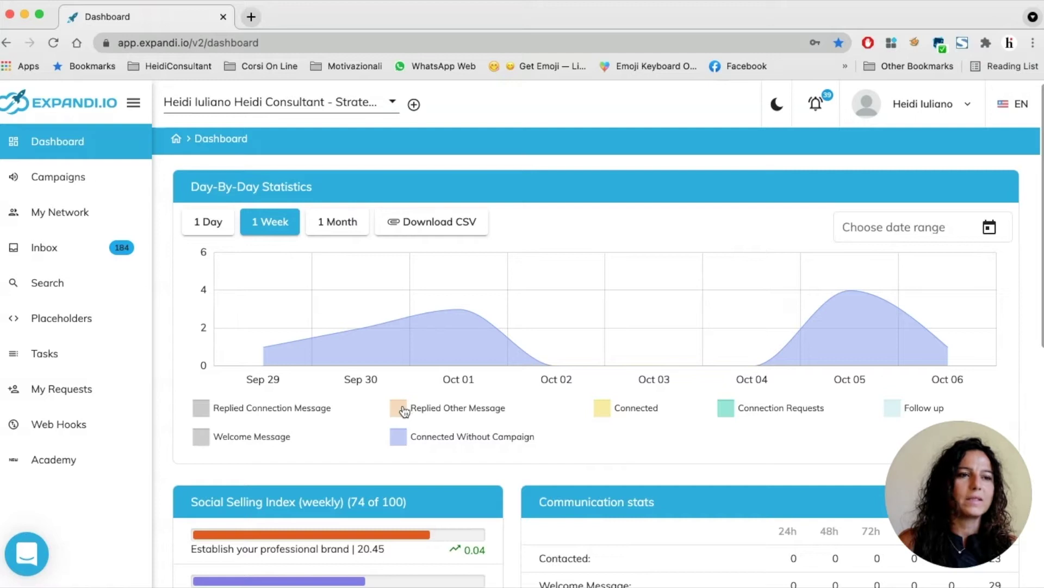
- Examine the weekly Social Selling Index and the Communication stats on the dashboard
{"action": "scroll", "coordinate": [404, 411], "scroll_direction": "down", "scroll_amount": 1}
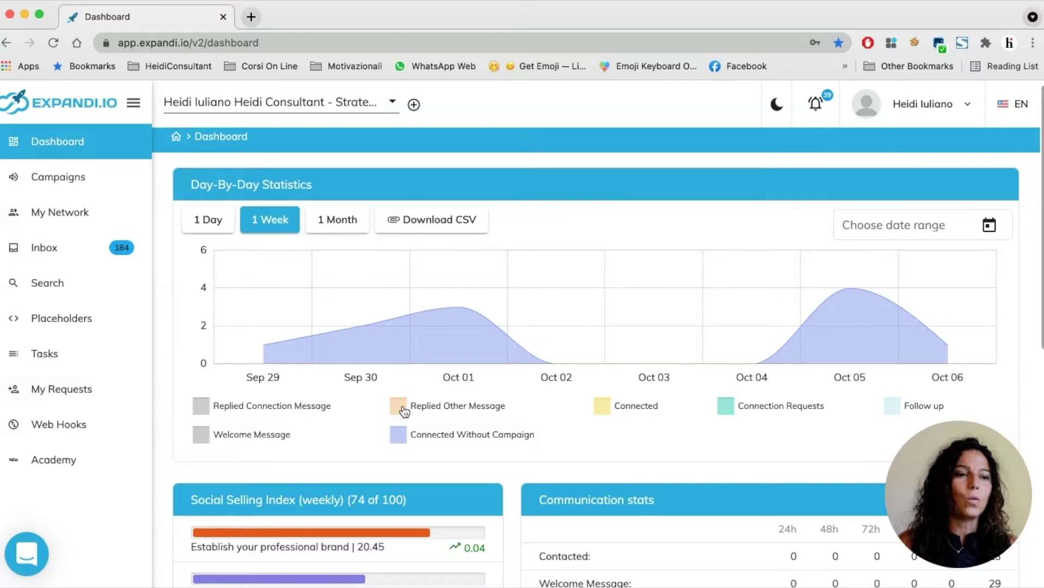
{"action": "scroll", "coordinate": [404, 410], "scroll_direction": "down", "scroll_amount": 5}
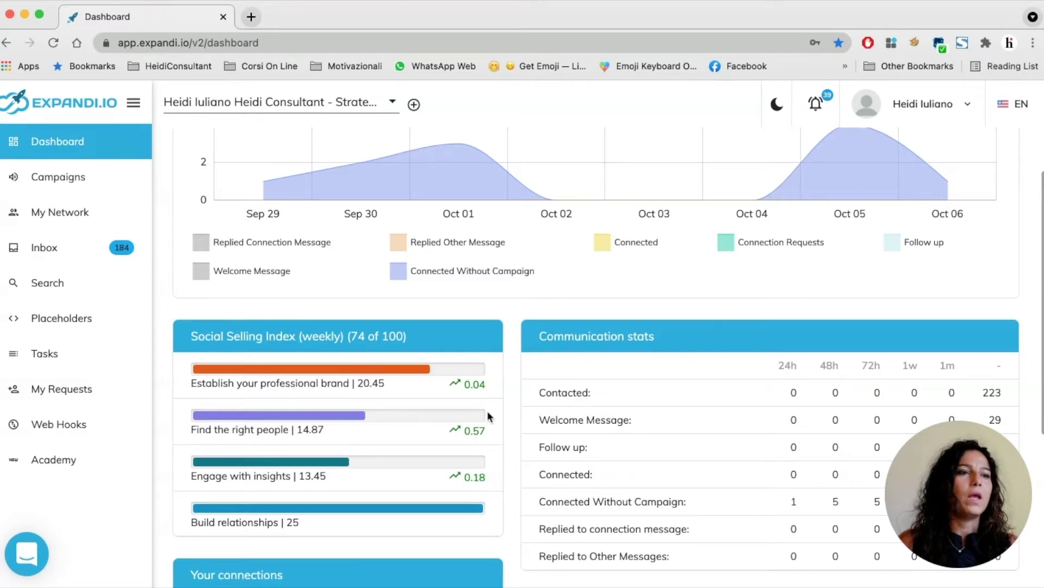
{"action": "scroll", "coordinate": [554, 441], "scroll_direction": "up", "scroll_amount": 1}
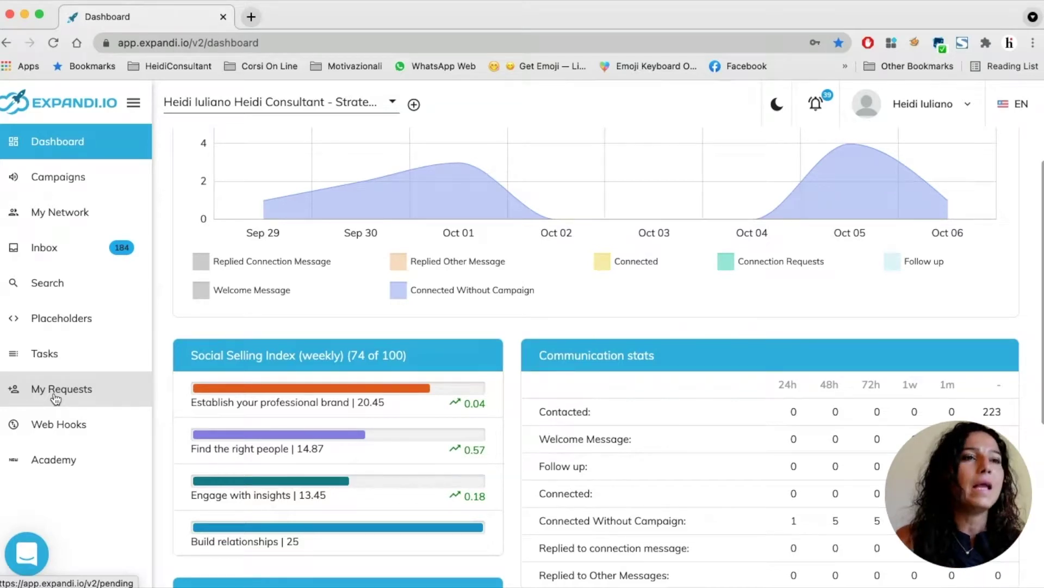
{"action": "scroll", "coordinate": [338, 212], "scroll_direction": "up", "scroll_amount": 3}
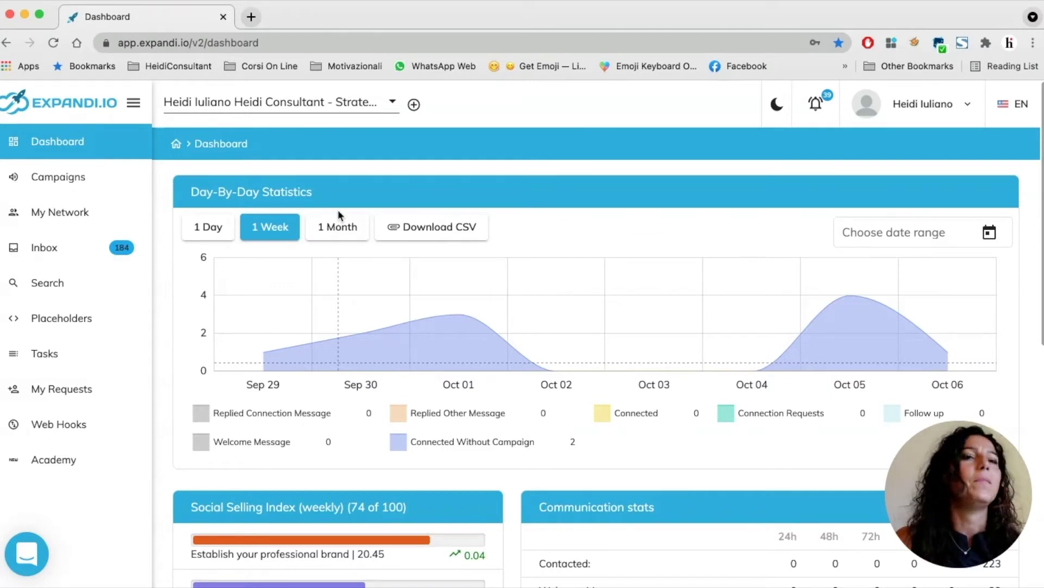
- Go to the campaigns page, view the Marketplace templates and return to the My campaigns list
{"action": "left_click", "coordinate": [41, 179]}
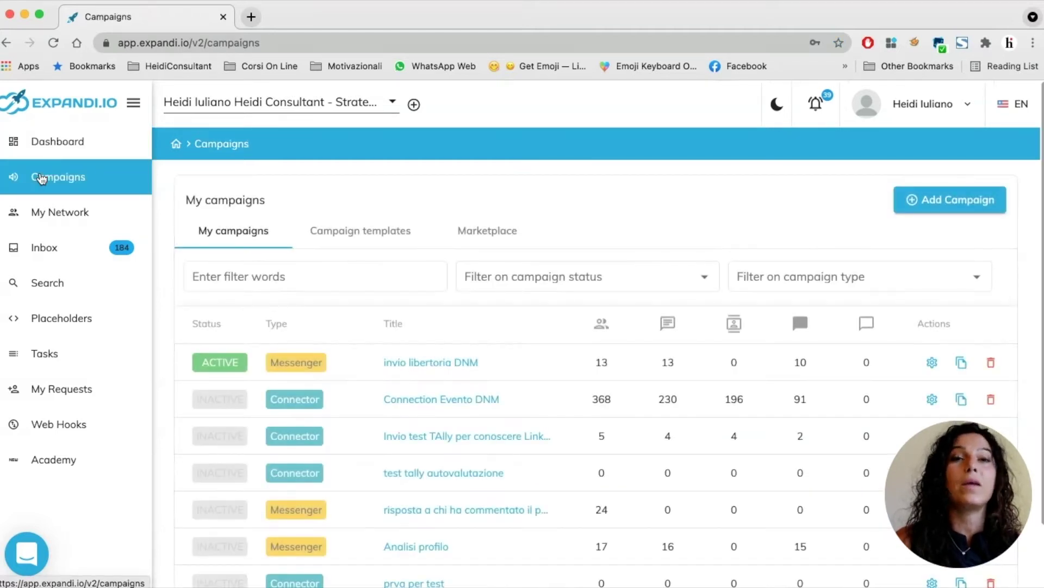
{"action": "left_click", "coordinate": [299, 272]}
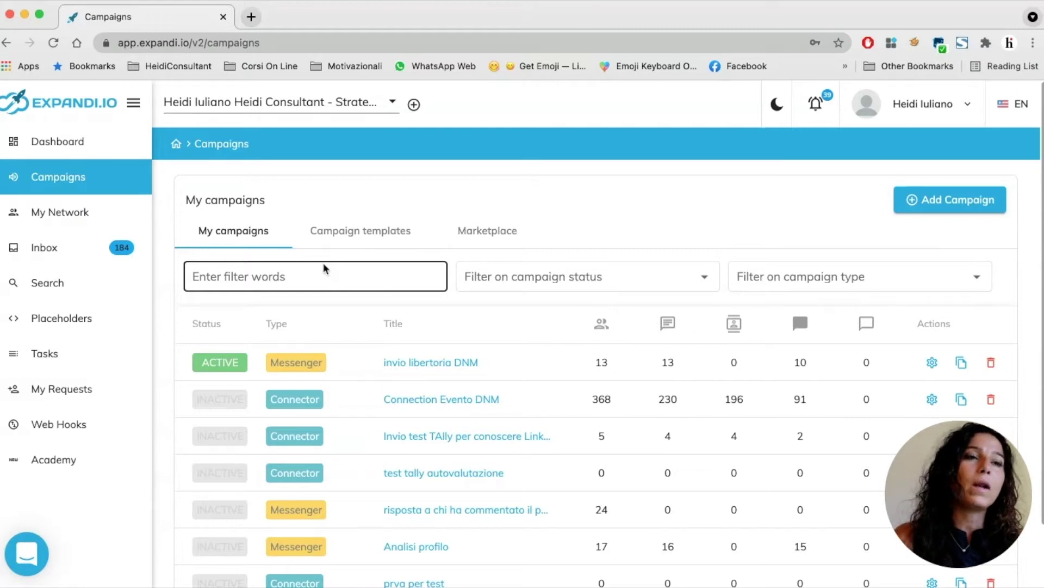
{"action": "left_click", "coordinate": [501, 233]}
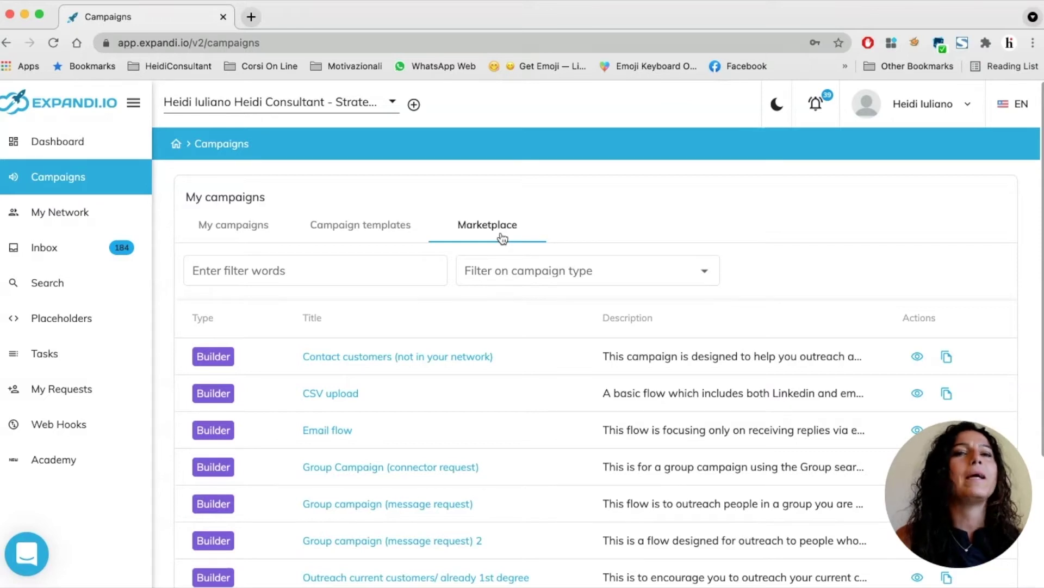
{"action": "left_click", "coordinate": [259, 228]}
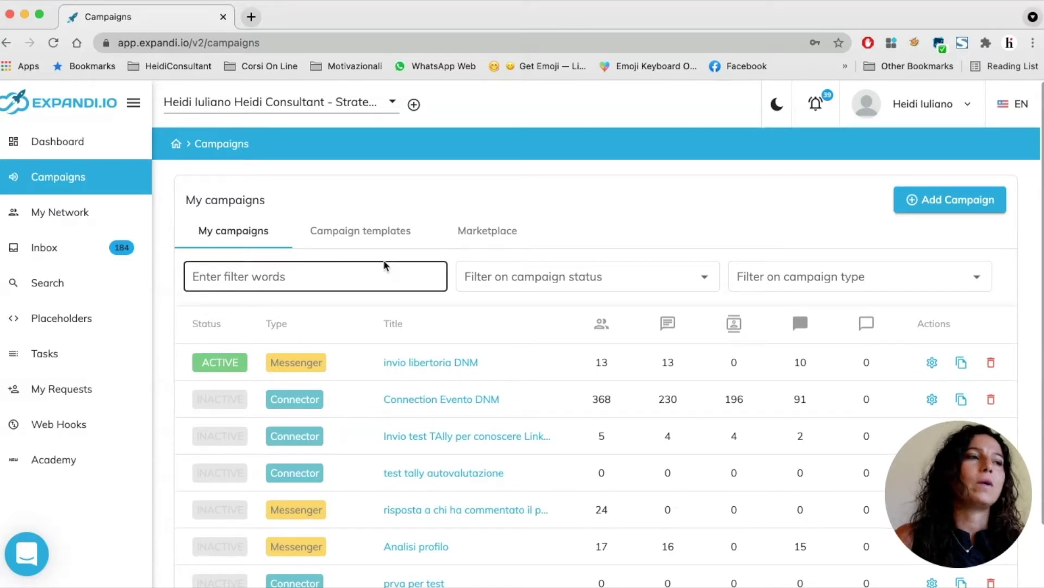
- Start adding a campaign and examine the available campaign types, from Recovery campaign to CSV Connector
{"action": "left_click", "coordinate": [964, 204]}
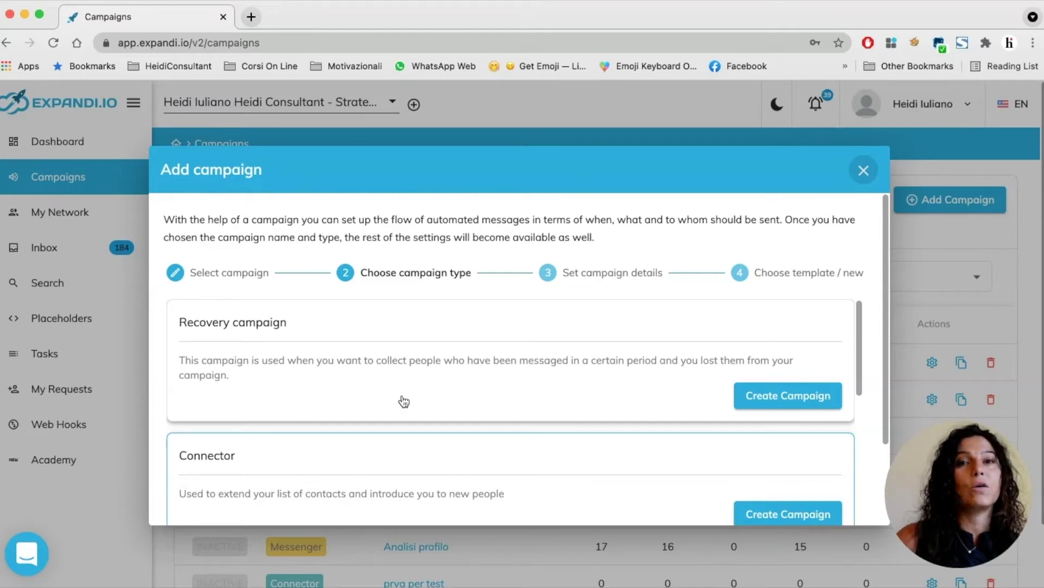
{"action": "scroll", "coordinate": [403, 401], "scroll_direction": "down", "scroll_amount": 1}
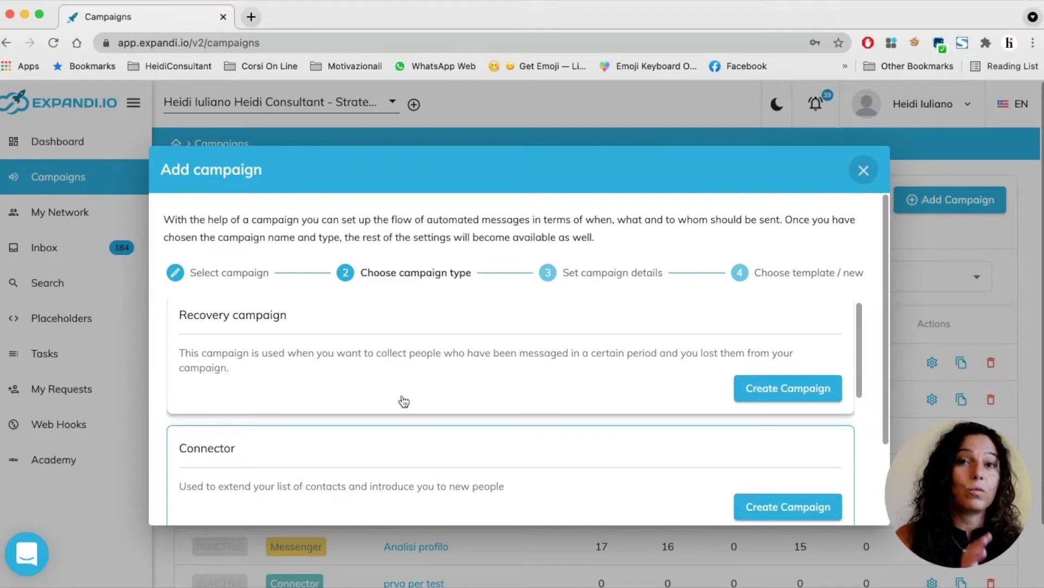
{"action": "scroll", "coordinate": [404, 402], "scroll_direction": "down", "scroll_amount": 3}
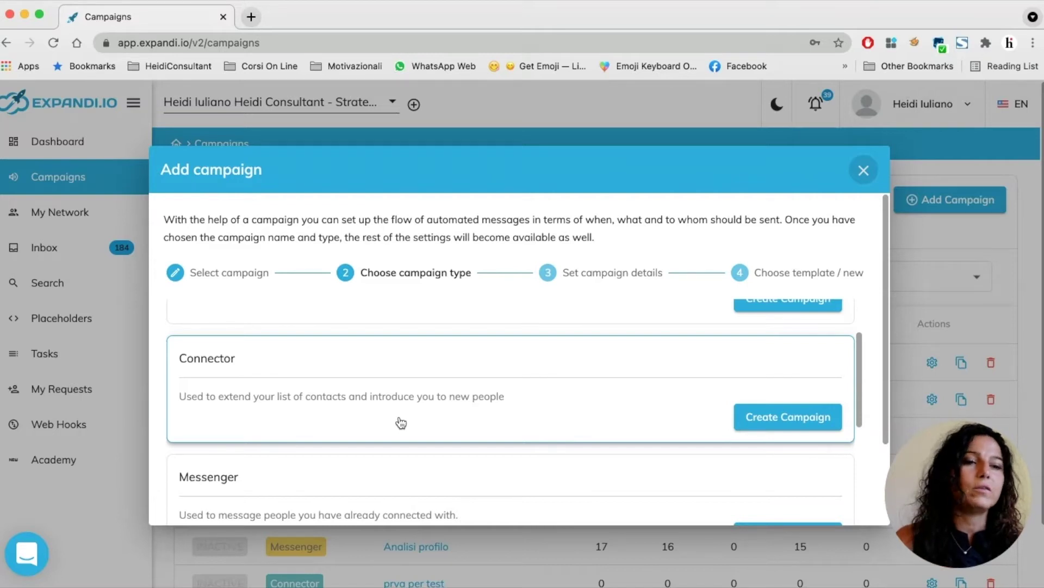
{"action": "scroll", "coordinate": [401, 422], "scroll_direction": "down", "scroll_amount": 3}
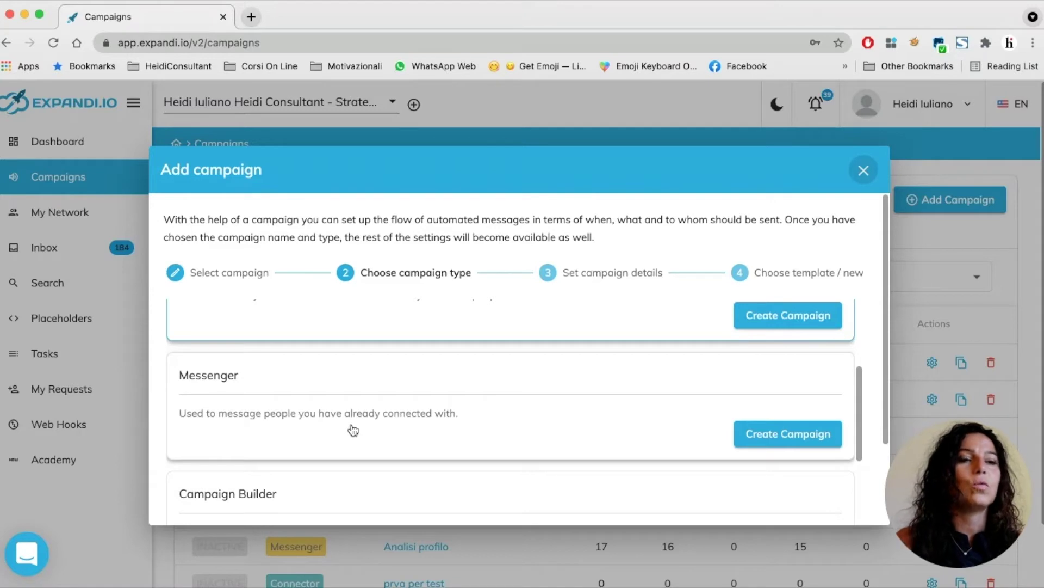
{"action": "scroll", "coordinate": [354, 430], "scroll_direction": "down", "scroll_amount": 2}
{"action": "scroll", "coordinate": [354, 430], "scroll_direction": "down", "scroll_amount": 4}
{"action": "scroll", "coordinate": [353, 430], "scroll_direction": "down", "scroll_amount": 3}
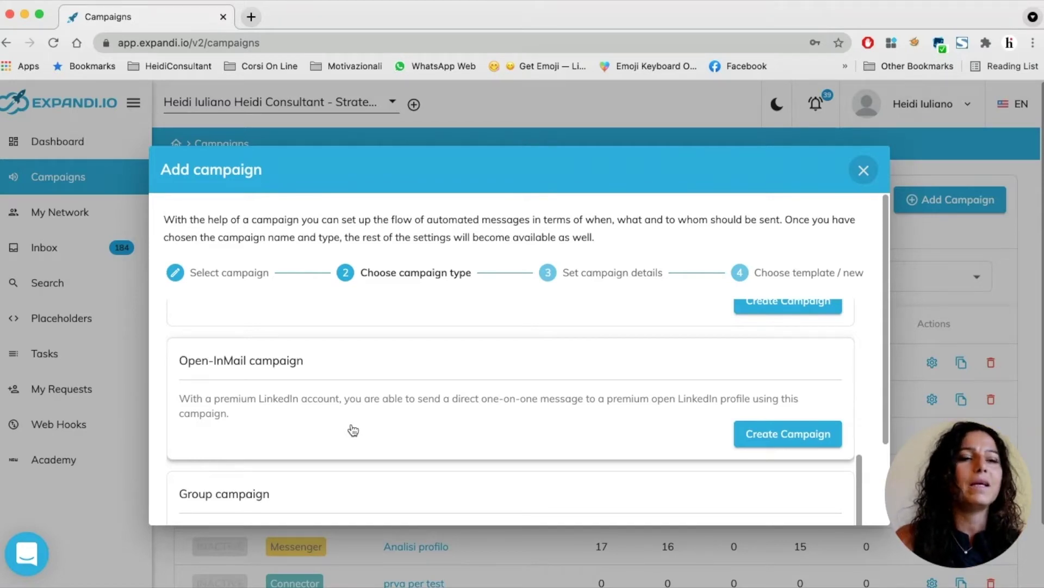
{"action": "scroll", "coordinate": [353, 430], "scroll_direction": "down", "scroll_amount": 3}
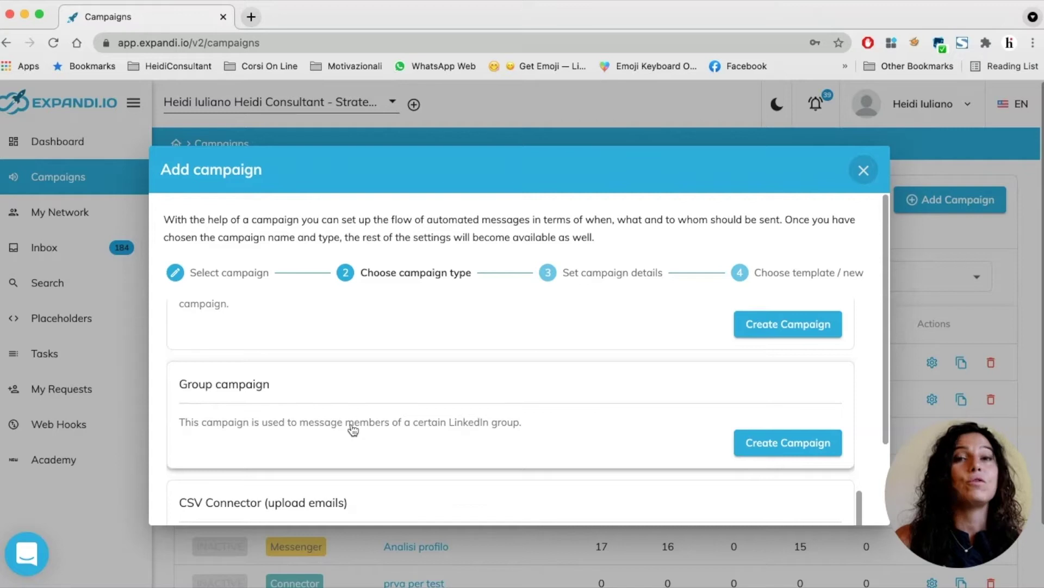
{"action": "scroll", "coordinate": [353, 430], "scroll_direction": "down", "scroll_amount": 1}
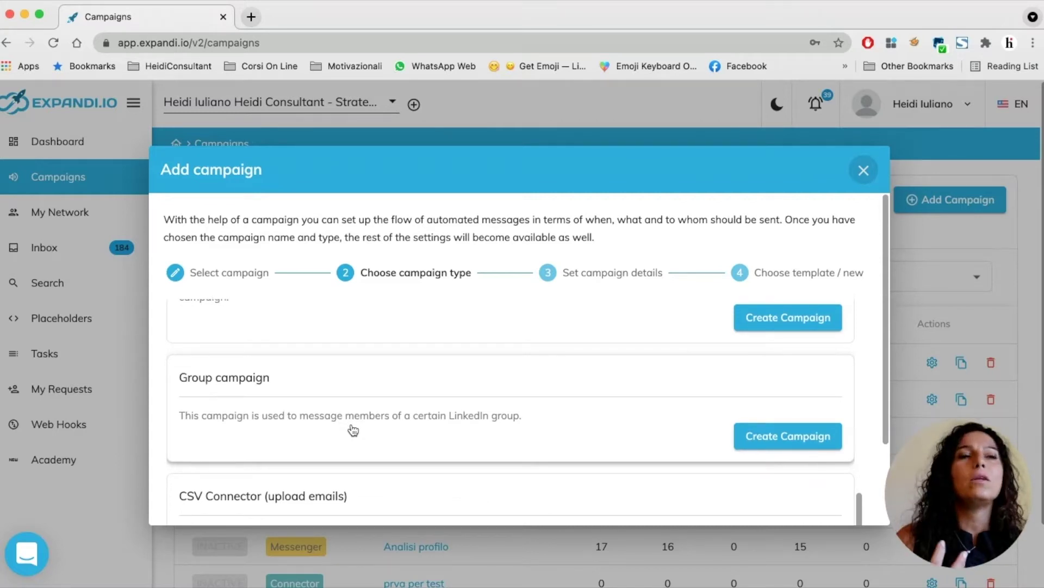
{"action": "scroll", "coordinate": [353, 430], "scroll_direction": "down", "scroll_amount": 1}
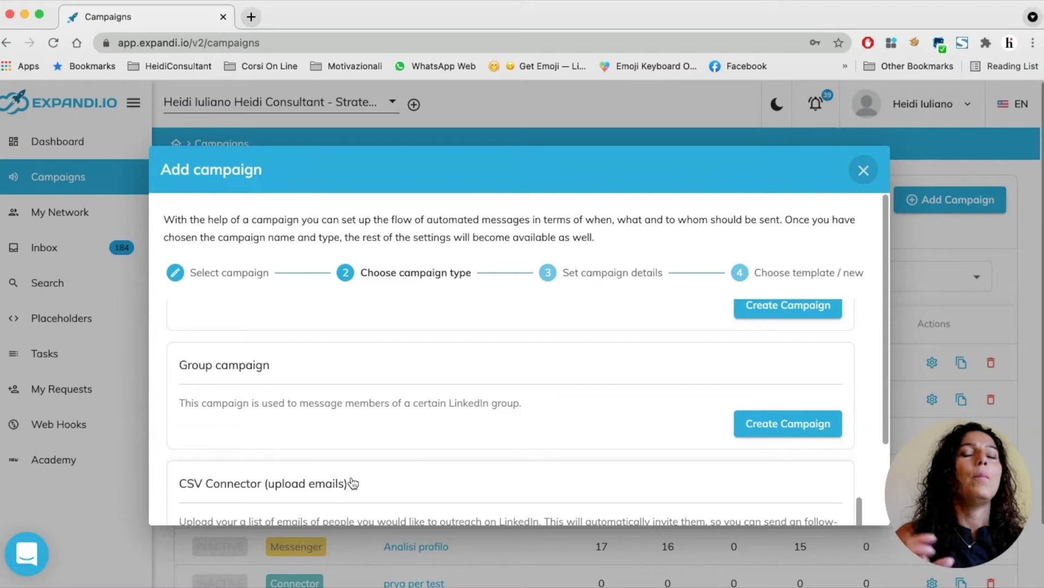
{"action": "scroll", "coordinate": [311, 386], "scroll_direction": "up", "scroll_amount": 10}
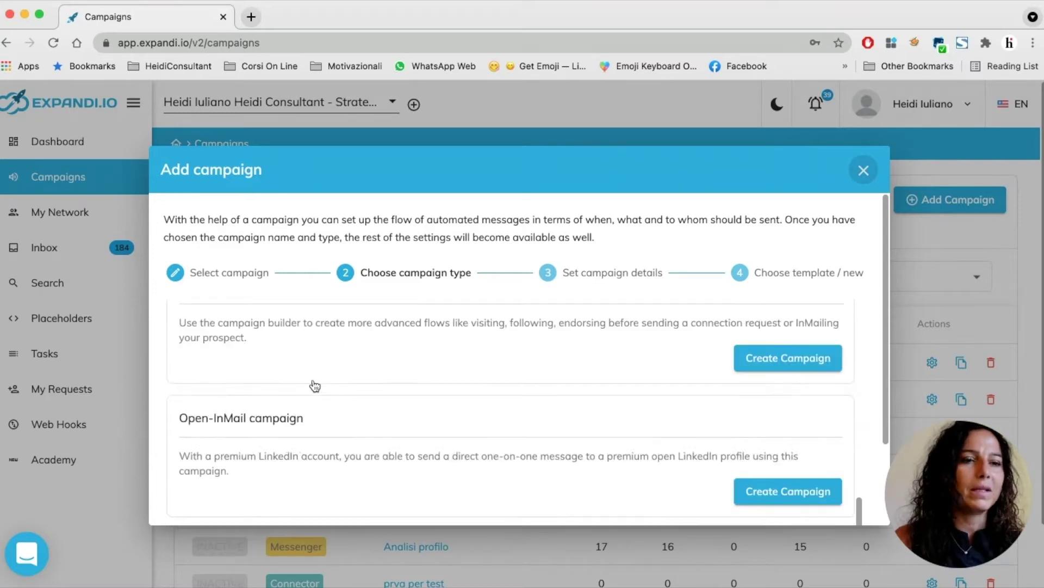
- Create a Connector campaign named "Business Coach_IT_Lombardia" without using a template
{"action": "scroll", "coordinate": [315, 385], "scroll_direction": "down", "scroll_amount": 3}
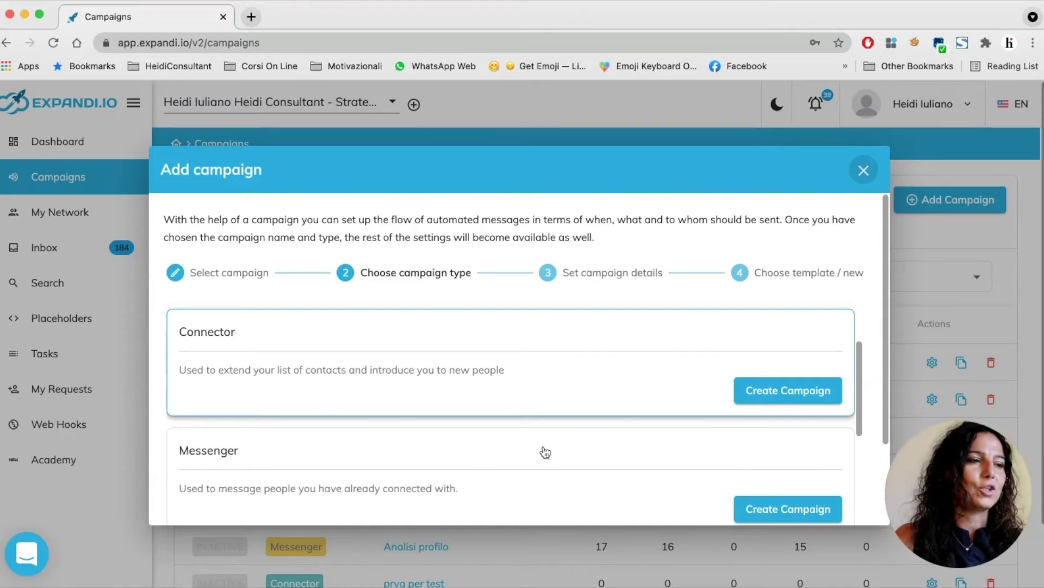
{"action": "left_click", "coordinate": [784, 390]}
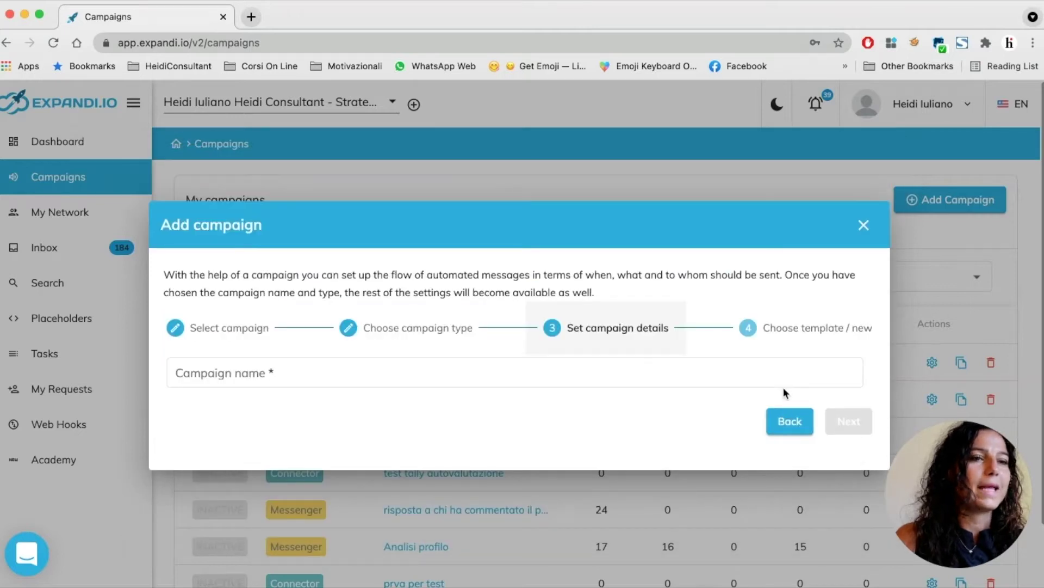
{"action": "left_click", "coordinate": [712, 372]}
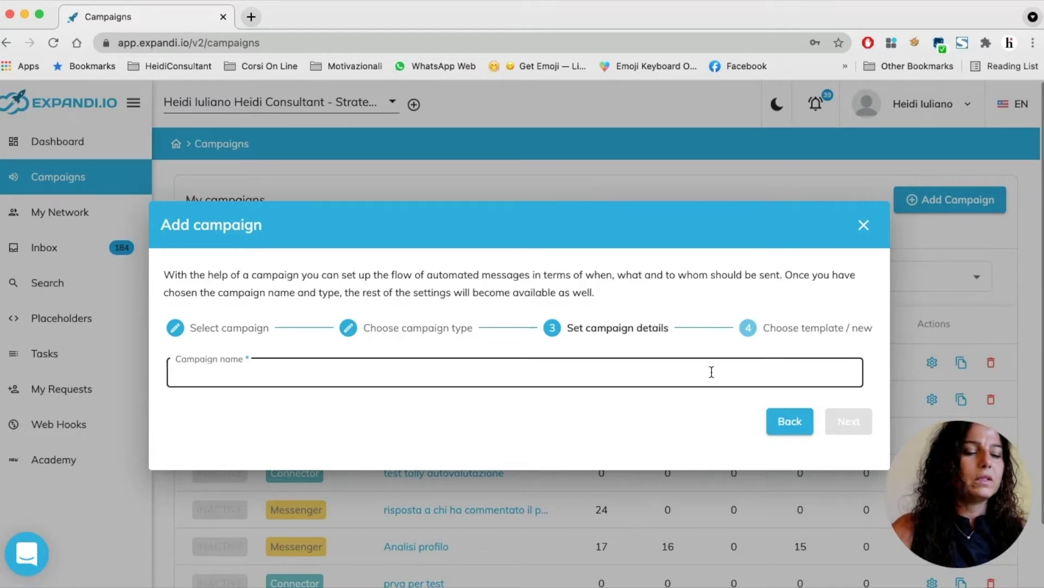
{"action": "type", "text": "Busi"}
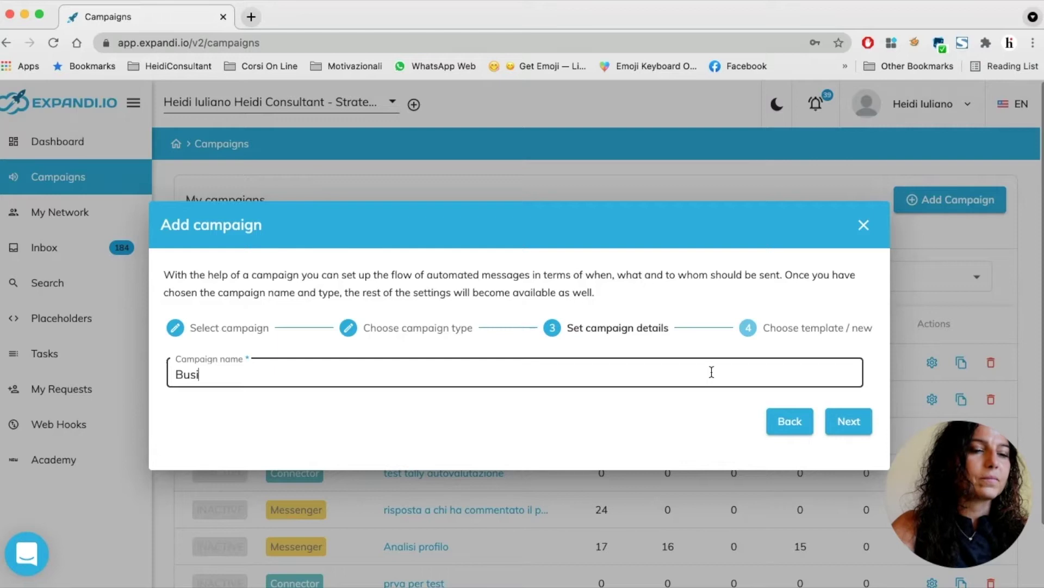
{"action": "type", "text": "ness Coach"}
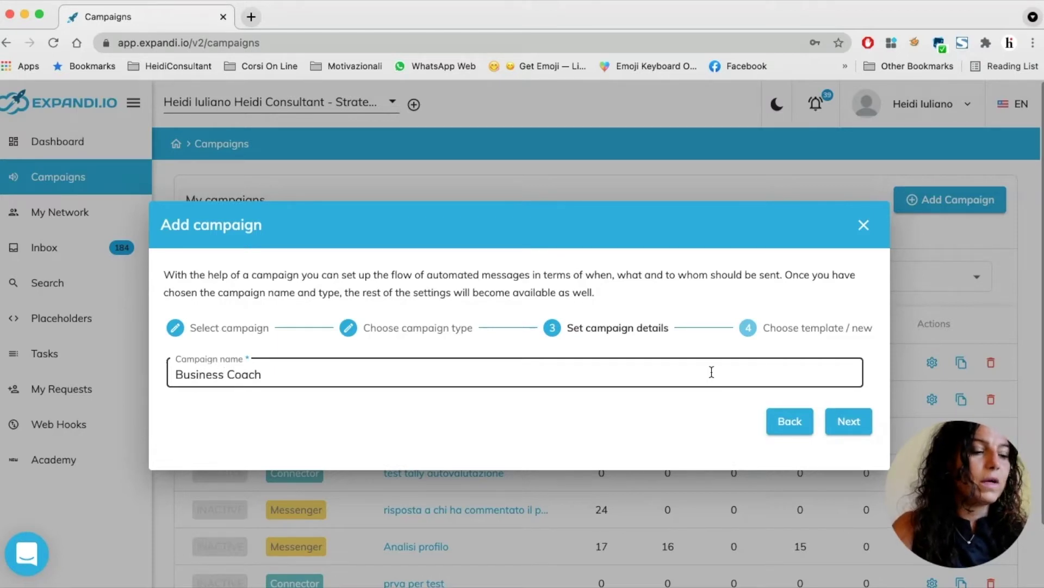
{"action": "type", "text": "_IT"}
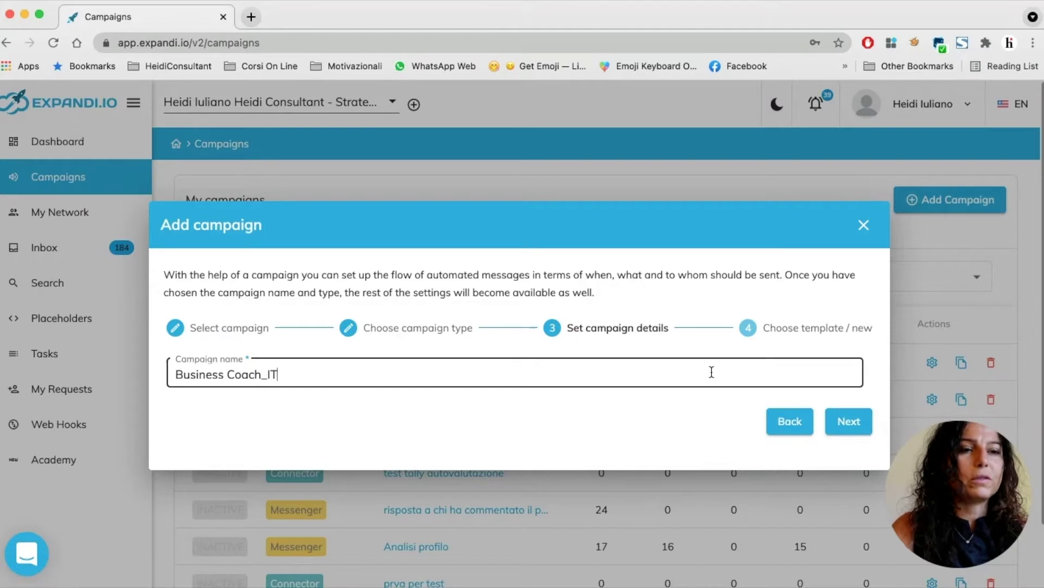
{"action": "type", "text": "_"}
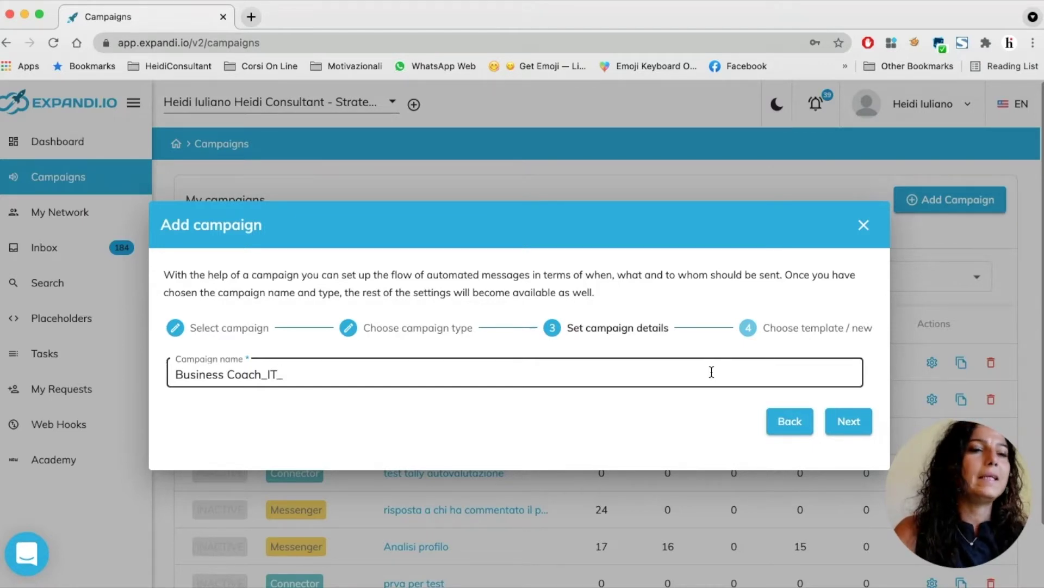
{"action": "type", "text": "Lombardia"}
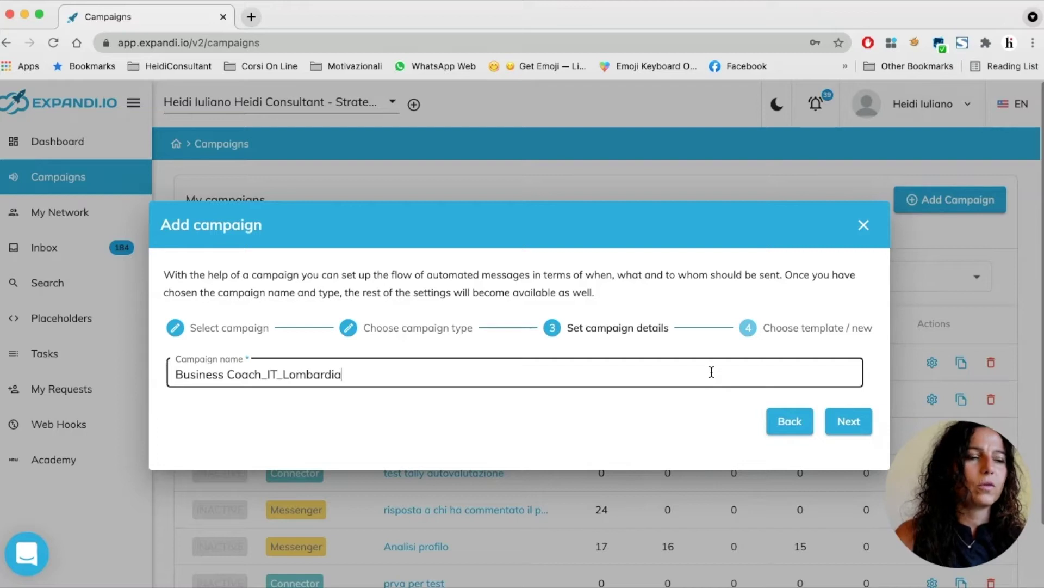
{"action": "left_click", "coordinate": [840, 422]}
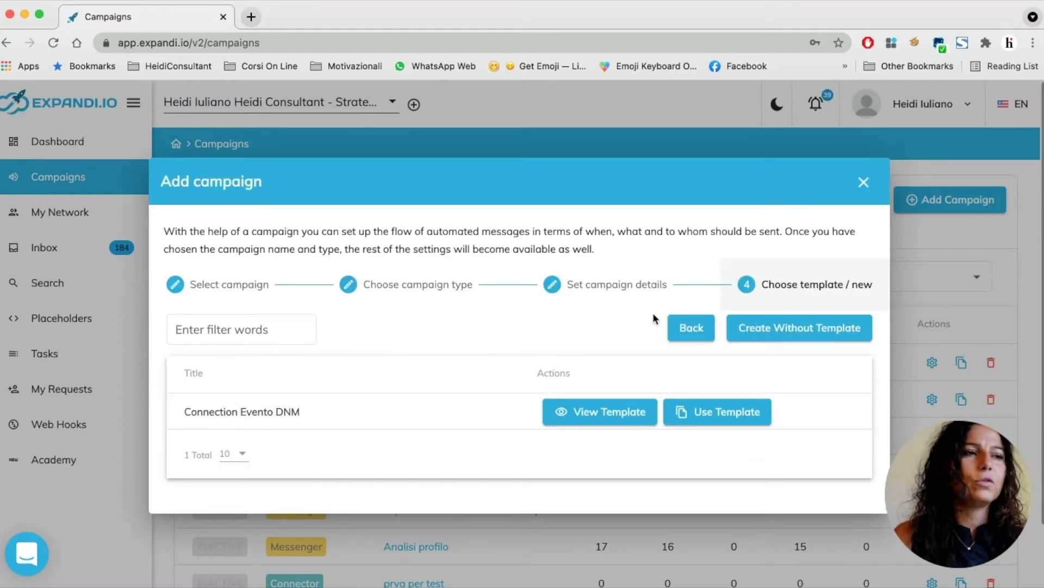
{"action": "left_click", "coordinate": [780, 328]}
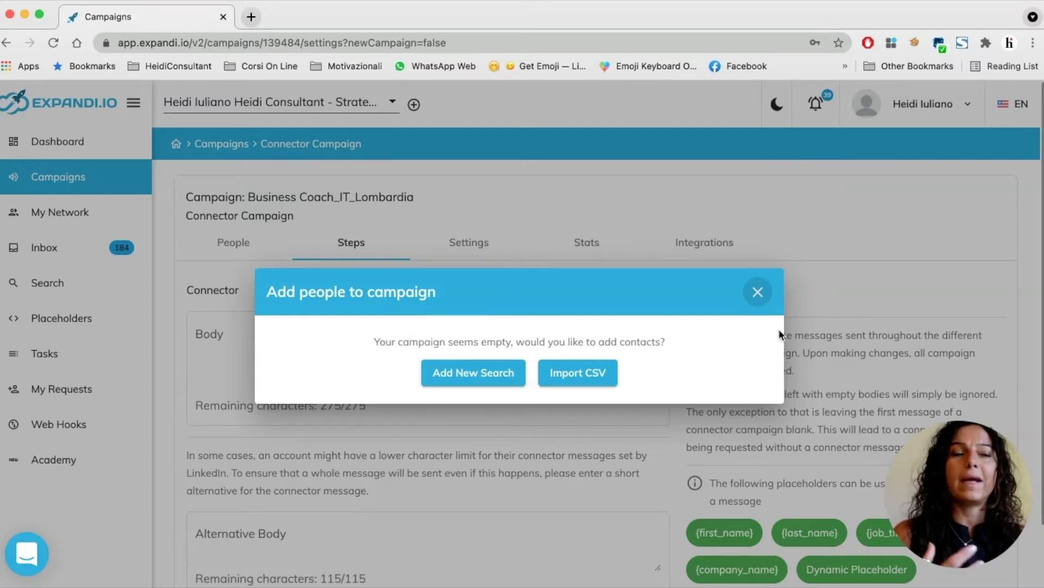
- Start adding a new search to fill the empty campaign with contacts
{"action": "left_click", "coordinate": [491, 379]}
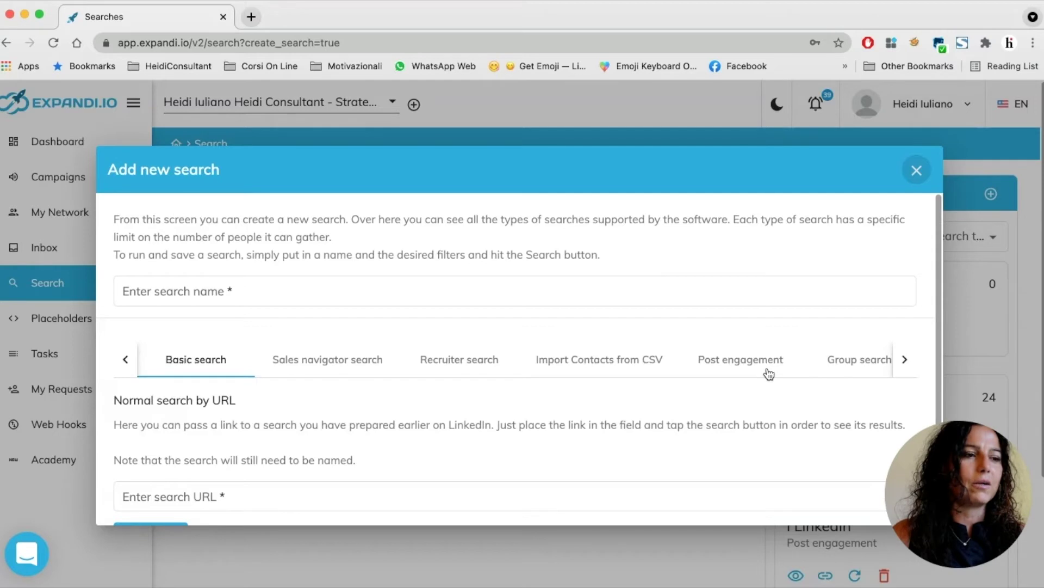
{"action": "left_click", "coordinate": [123, 442]}
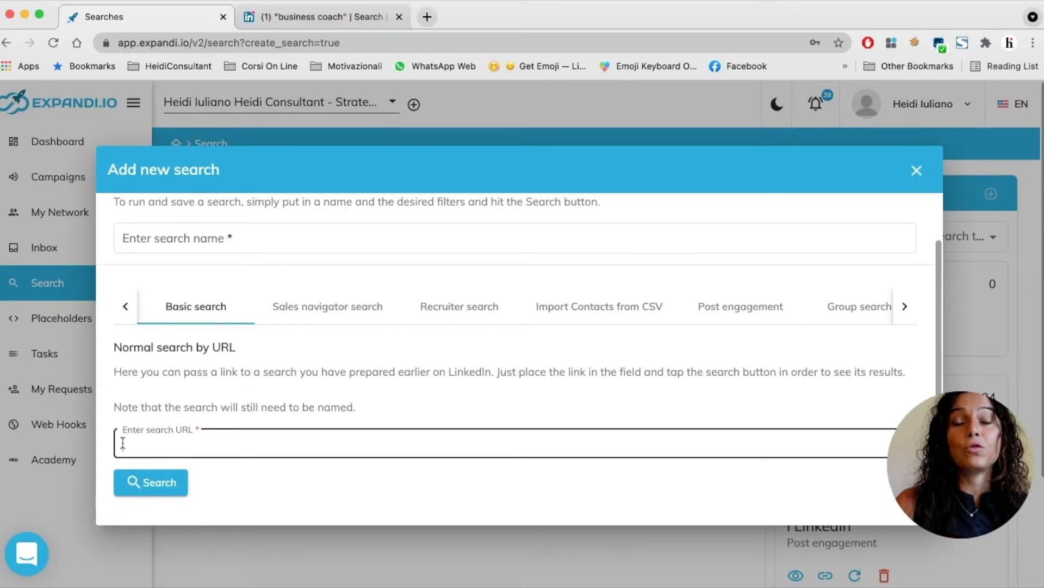
{"action": "left_click", "coordinate": [239, 238]}
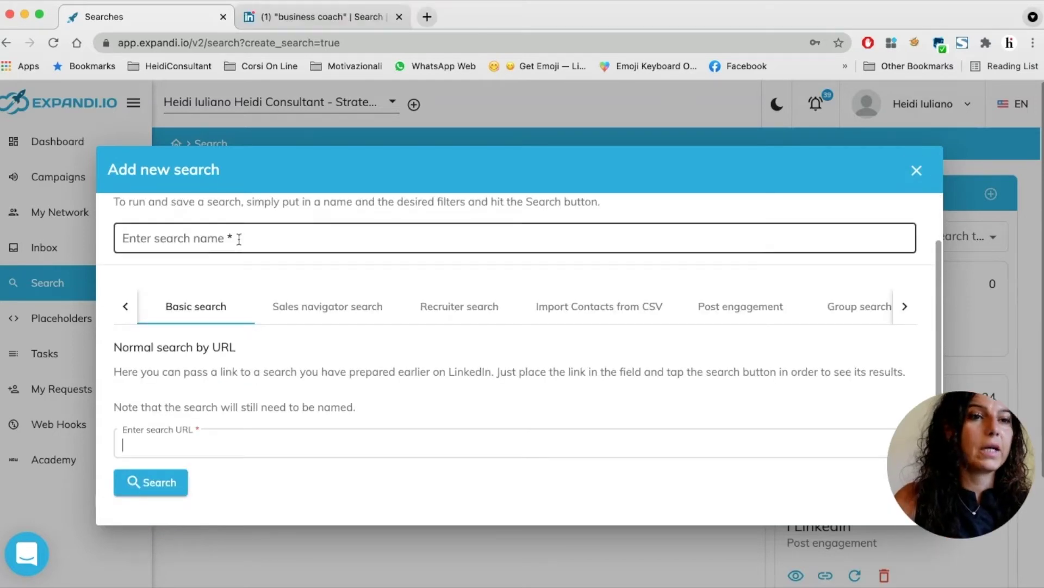
{"action": "type", "text": "Business Coach_IT_Lom"}
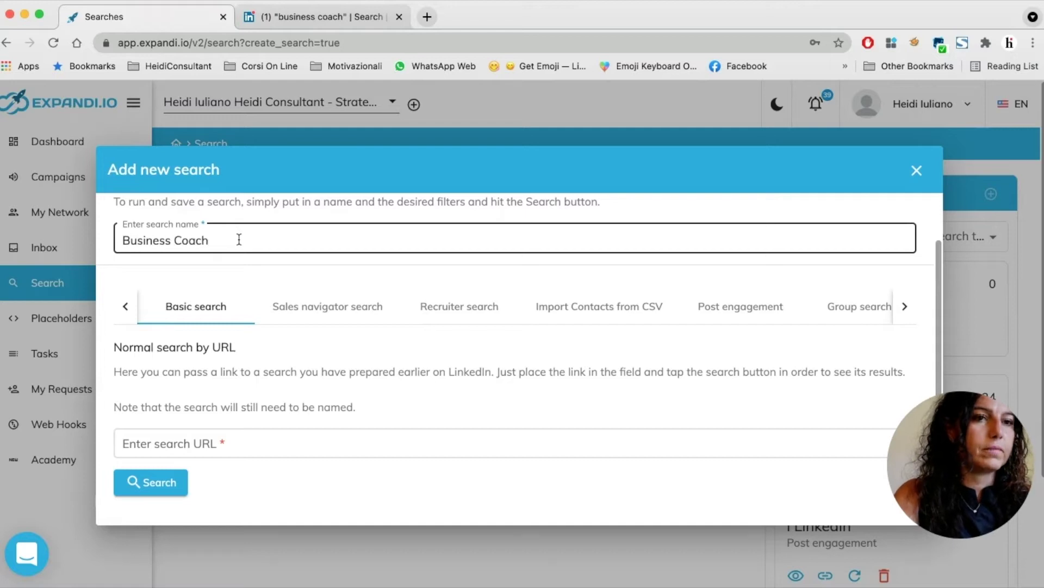
{"action": "type", "text": "bardia"}
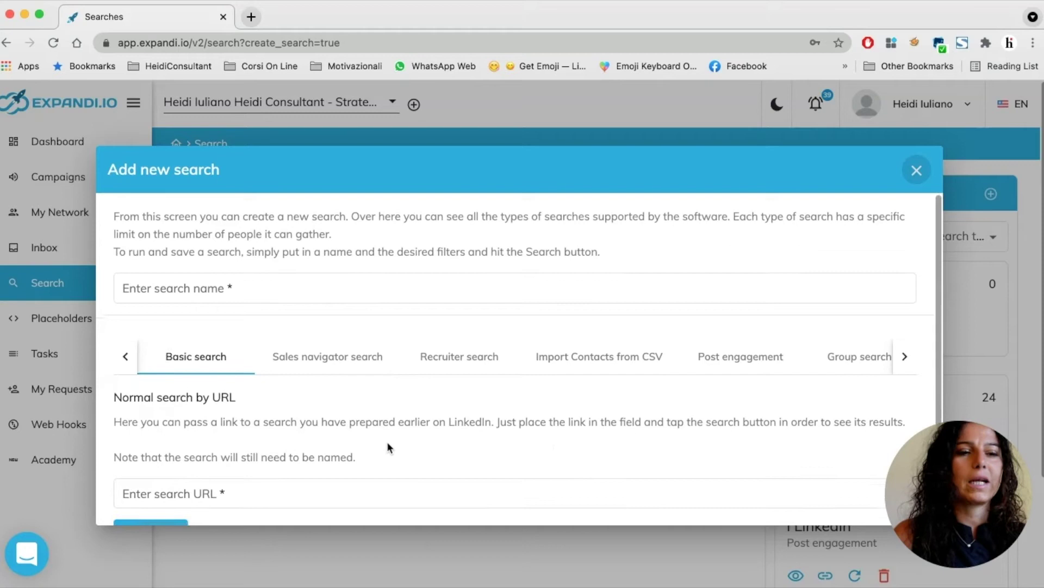
- Check the search URL field of the Basic search form and open LinkedIn in a new browser tab
{"action": "scroll", "coordinate": [387, 441], "scroll_direction": "down", "scroll_amount": 1}
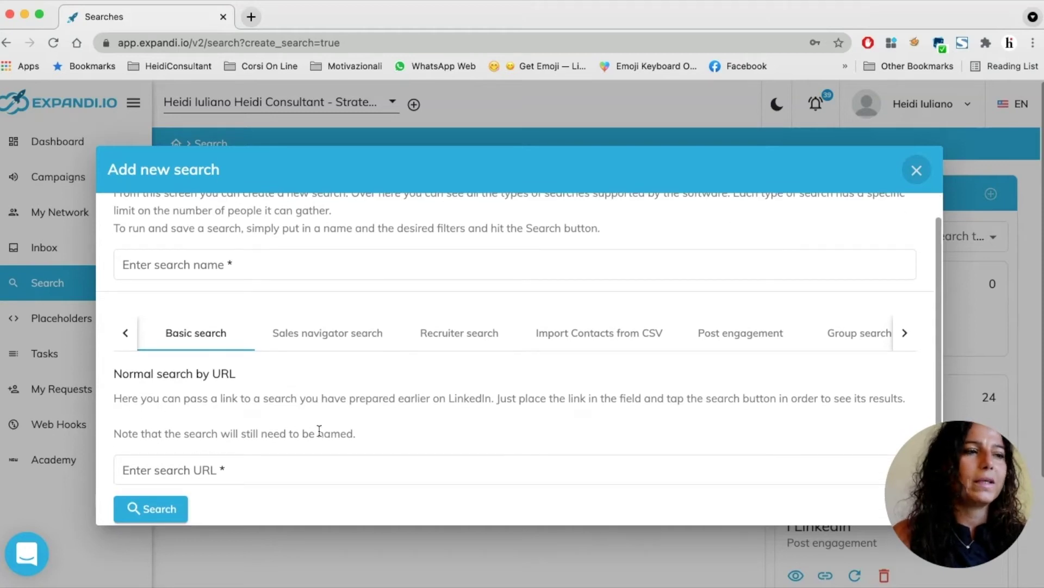
{"action": "left_click", "coordinate": [233, 460]}
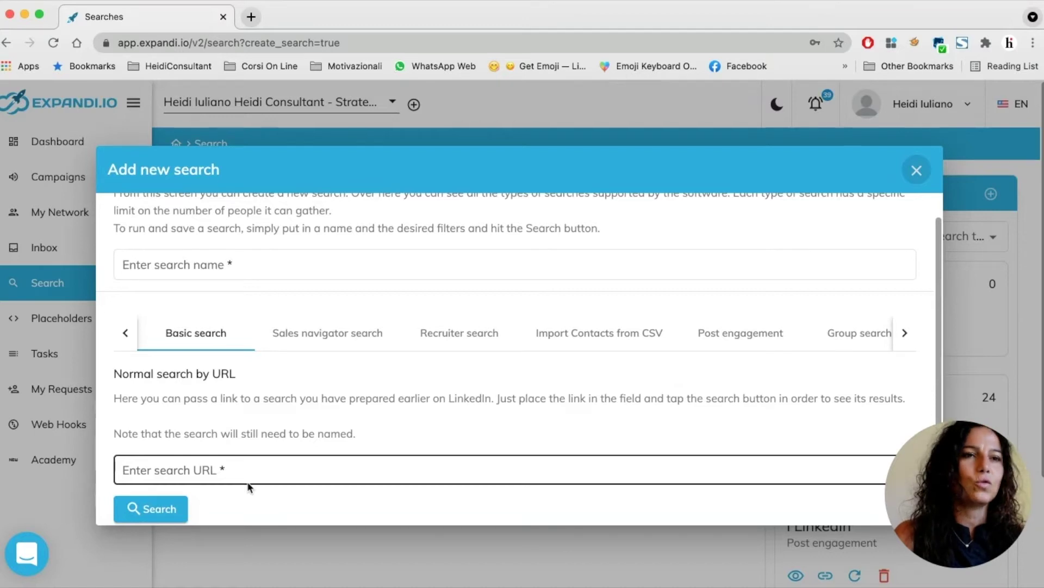
{"action": "left_click", "coordinate": [251, 17]}
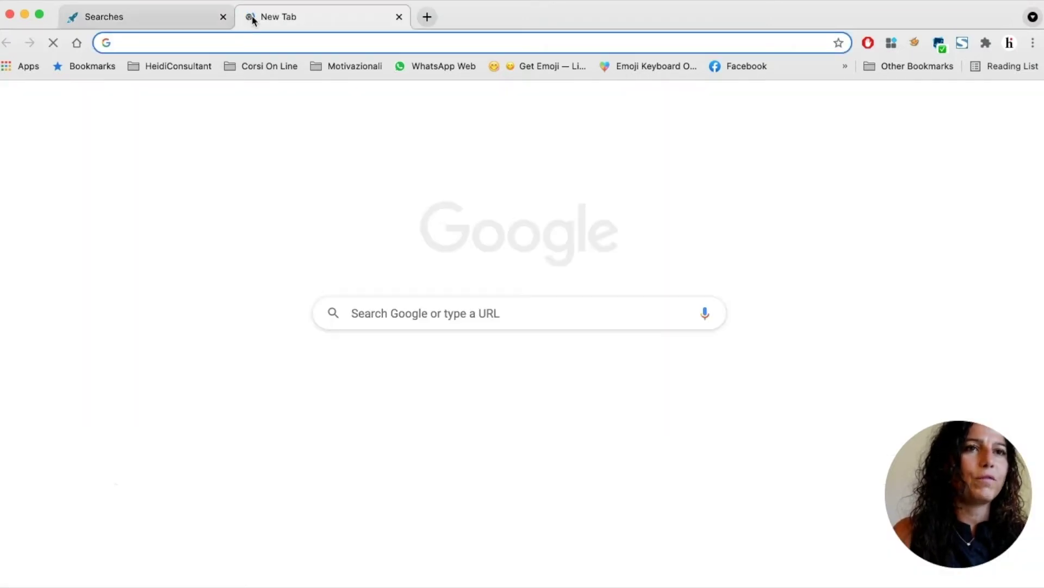
{"action": "type", "text": "l"}
{"action": "key", "text": "Return"}
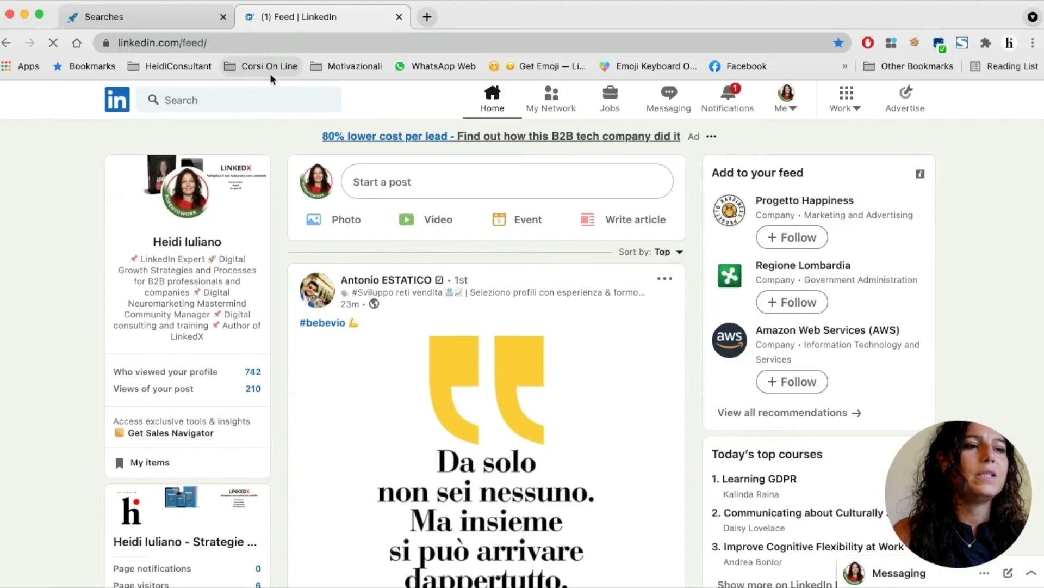
- Search LinkedIn for "business coach"
{"action": "left_click", "coordinate": [274, 96]}
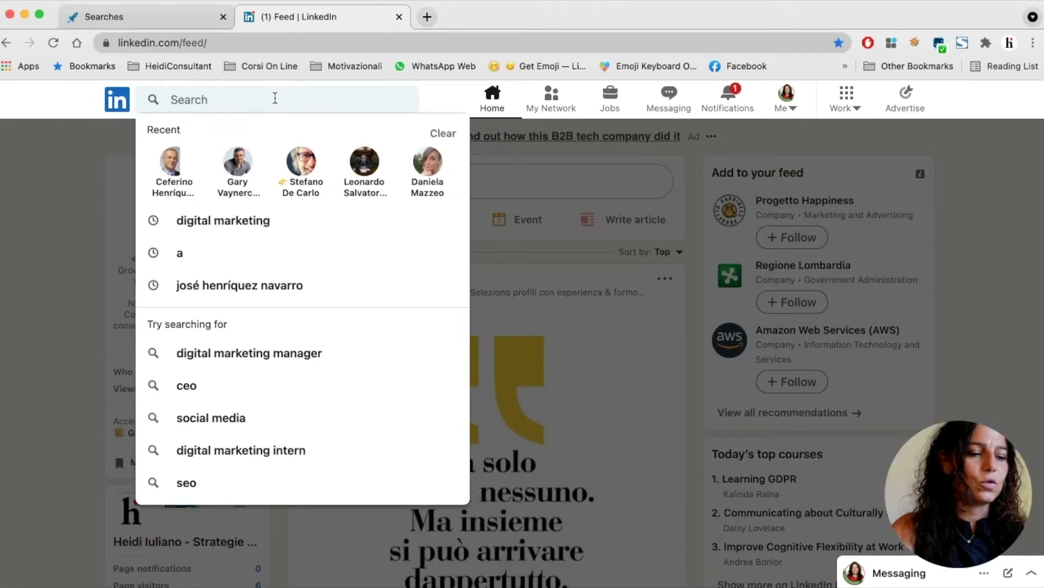
{"action": "type", "text": "business coach"}
{"action": "key", "text": "Return"}
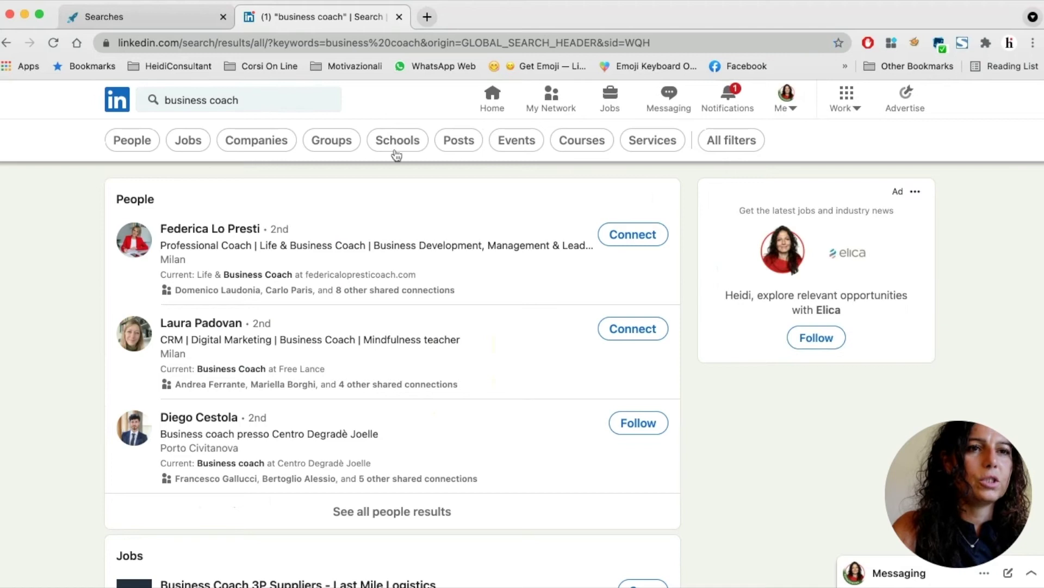
- Open all filters for the people results and select 2nd and 3rd+ connections
{"action": "left_click", "coordinate": [736, 143]}
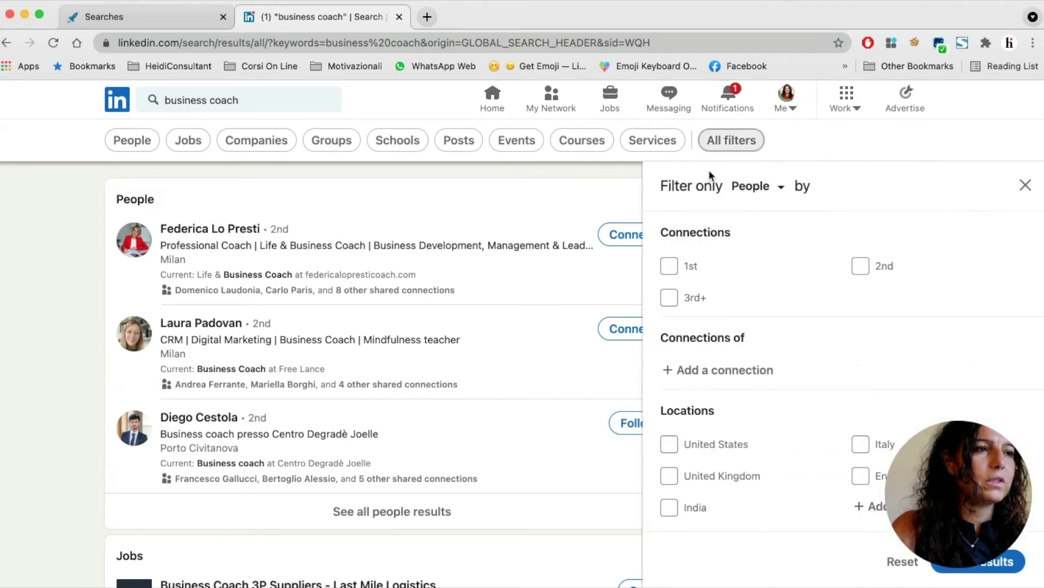
{"action": "left_click", "coordinate": [861, 266]}
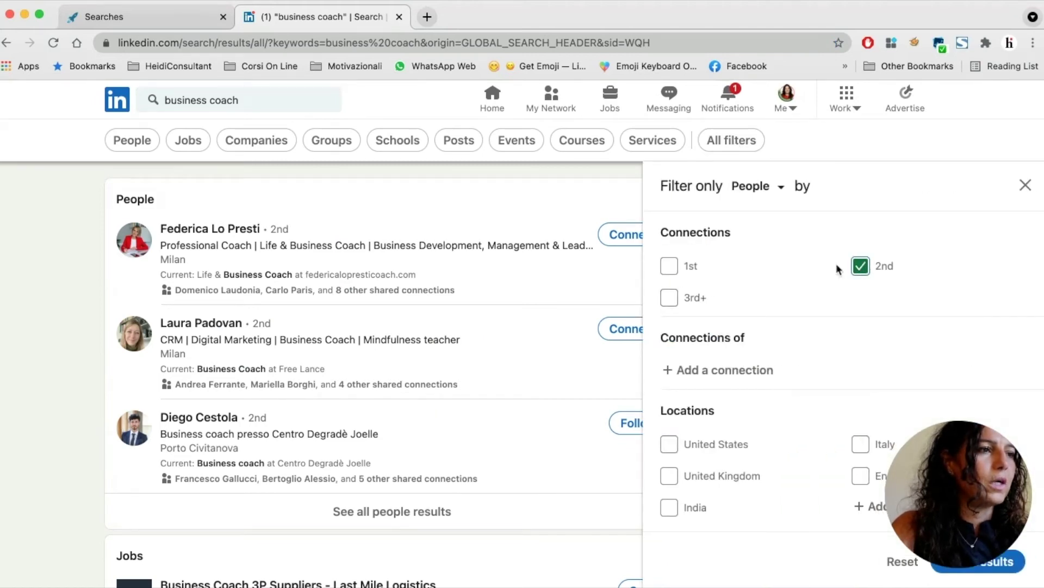
{"action": "left_click", "coordinate": [670, 299]}
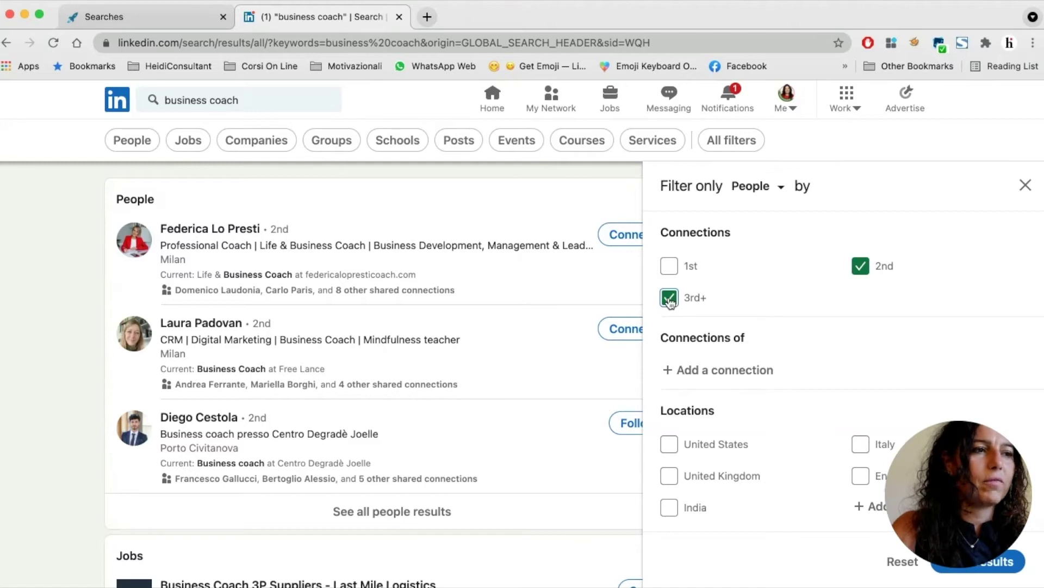
- Select Italy as a location filter and add "Lombardy, Italy" as a further location
{"action": "scroll", "coordinate": [670, 301], "scroll_direction": "down", "scroll_amount": 3}
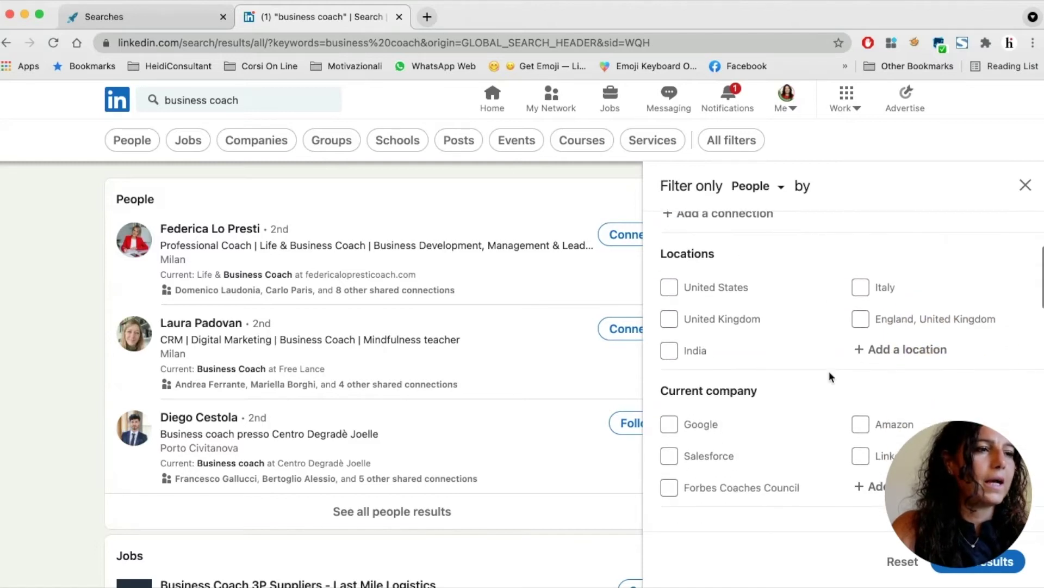
{"action": "left_click", "coordinate": [864, 294]}
{"action": "scroll", "coordinate": [865, 297], "scroll_direction": "down", "scroll_amount": 2}
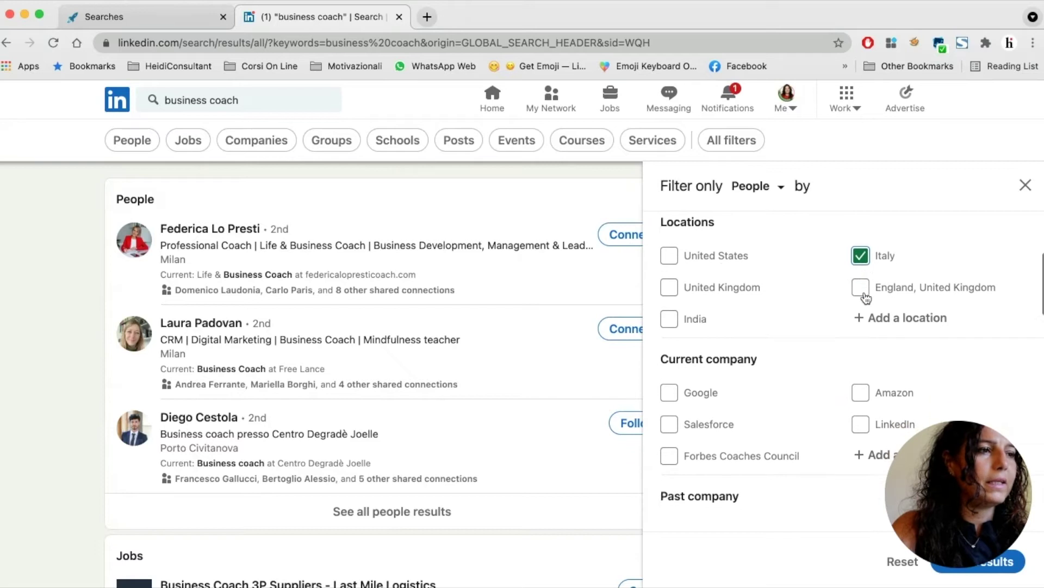
{"action": "left_click", "coordinate": [915, 275]}
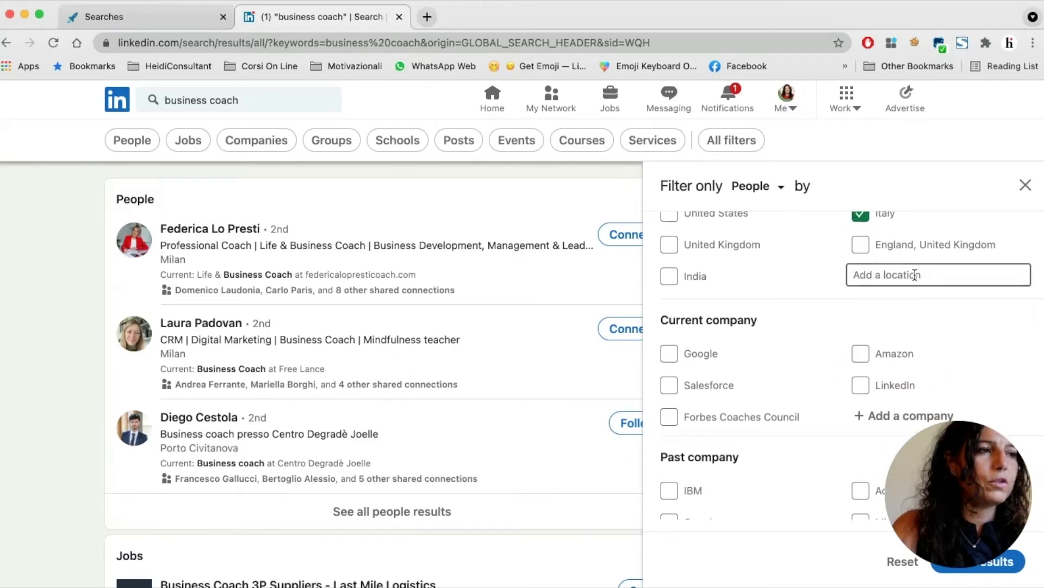
{"action": "type", "text": "Lom"}
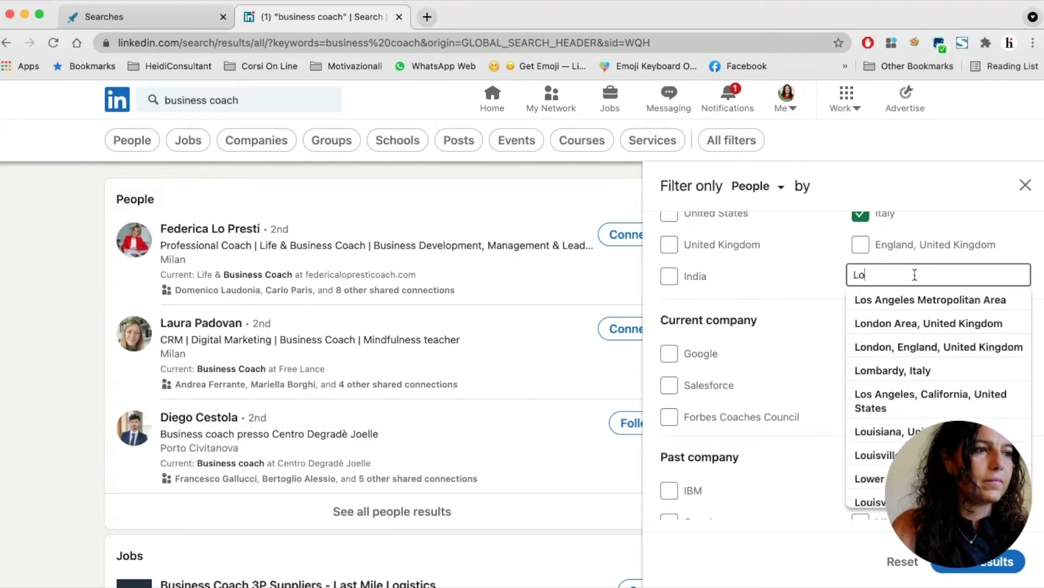
{"action": "left_click", "coordinate": [914, 299]}
{"action": "left_click", "coordinate": [729, 362]}
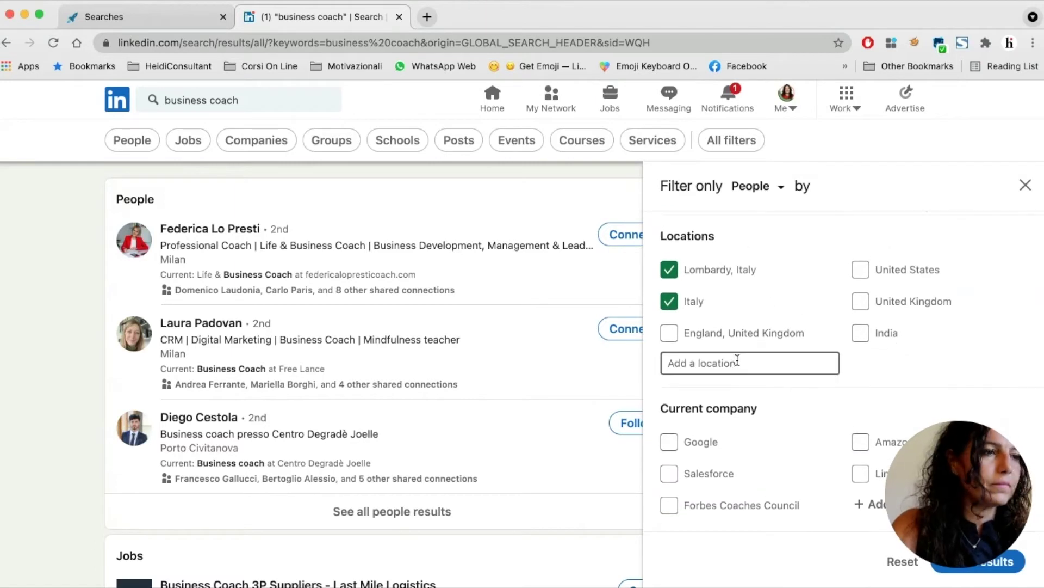
{"action": "scroll", "coordinate": [843, 425], "scroll_direction": "up", "scroll_amount": 1}
{"action": "left_click_drag", "start_coordinate": [967, 542], "coordinate": [968, 512]}
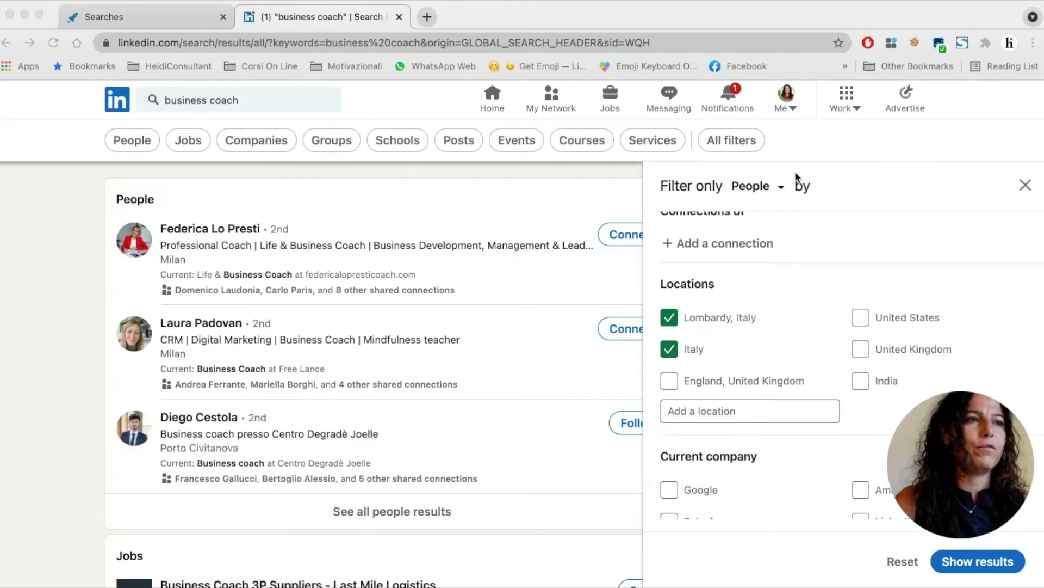
- Copy the web address of the LinkedIn search and return to the new search form in Expandi
{"action": "left_click", "coordinate": [678, 47]}
{"action": "key", "text": "super+c"}
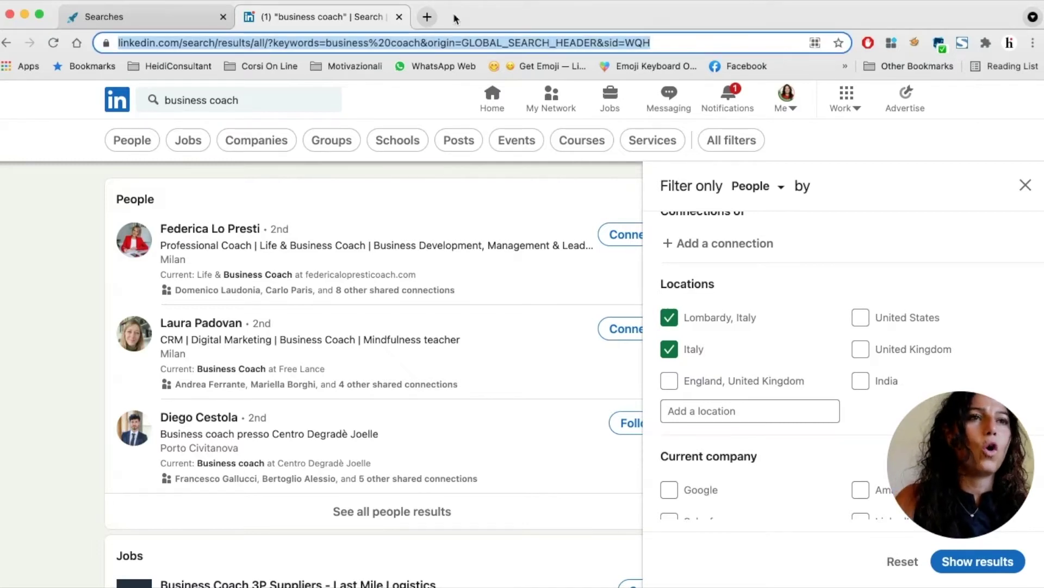
{"action": "left_click", "coordinate": [155, 18]}
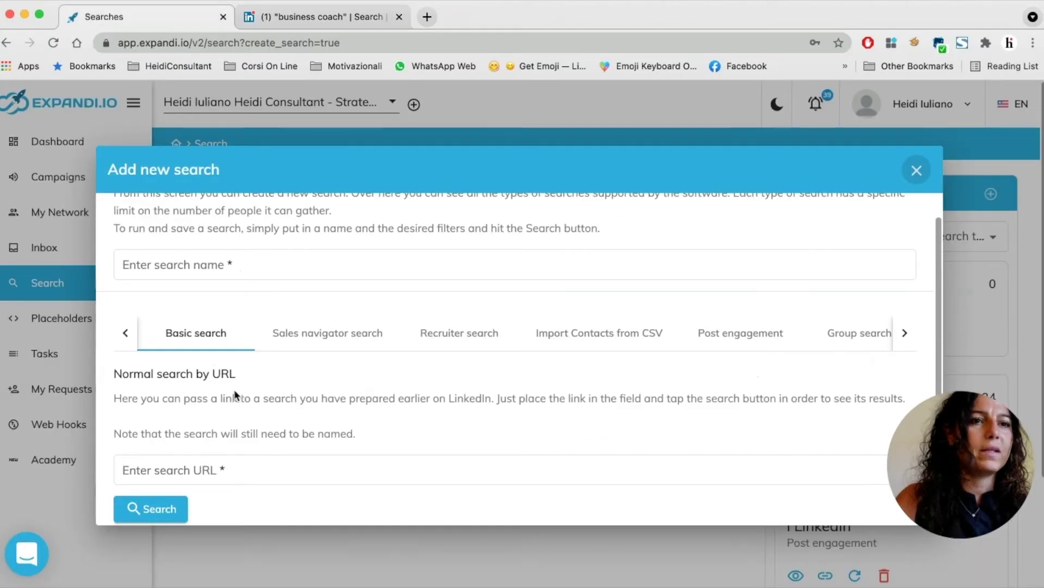
- Paste the copied LinkedIn address as the Basic search URL, name the search "Business Coach_IT_Lombardia" and run it
{"action": "left_click", "coordinate": [230, 470]}
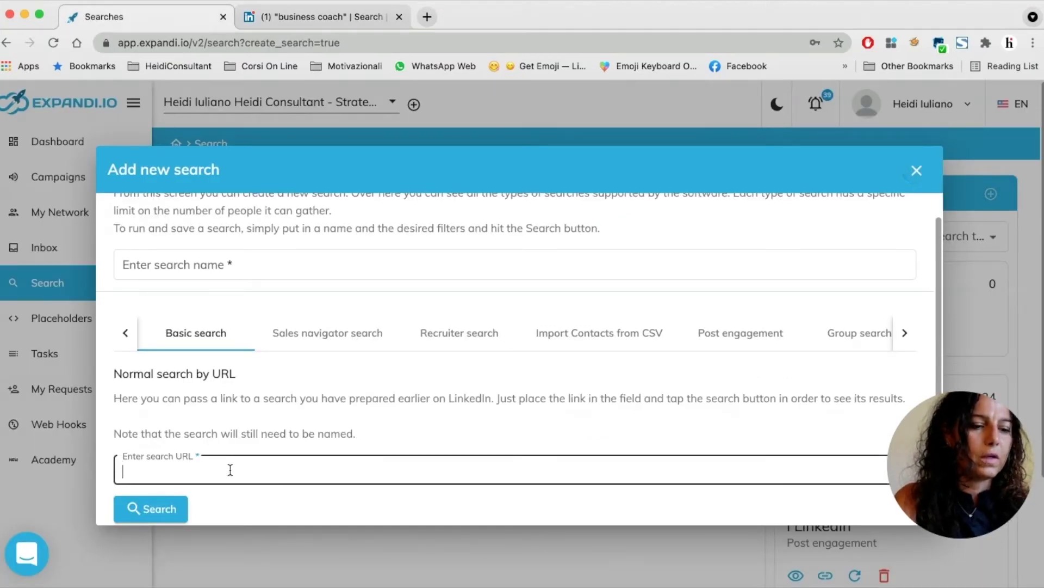
{"action": "key", "text": "super+v"}
{"action": "type", "text": "Business Coach_IT_Lombardia"}
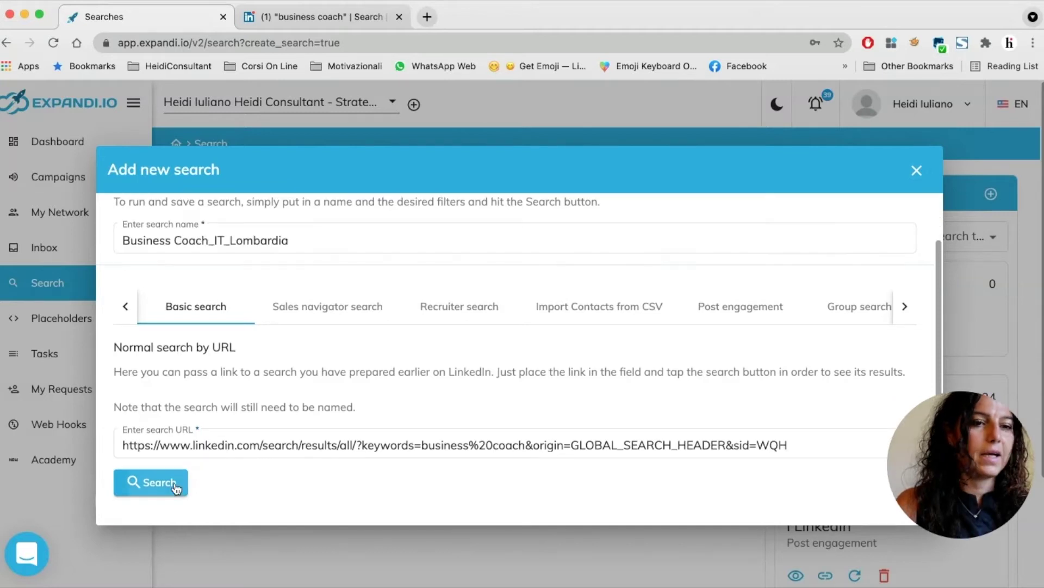
{"action": "left_click", "coordinate": [174, 482]}
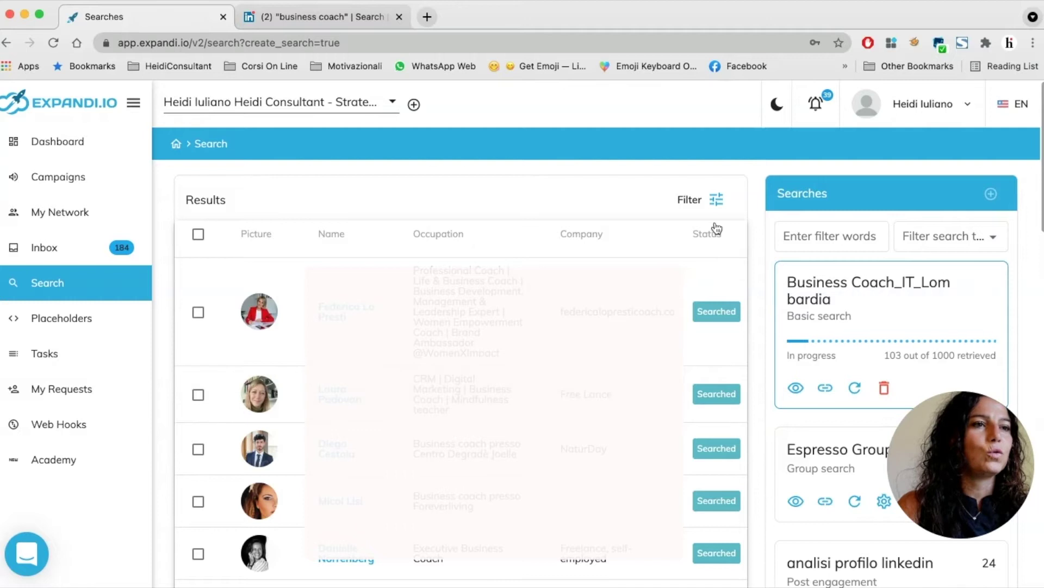
- Select all contacts in the search results and add them to the Business Coach_IT_Lombardia (Connector) campaign, keeping the automatic start time
{"action": "left_click", "coordinate": [699, 201]}
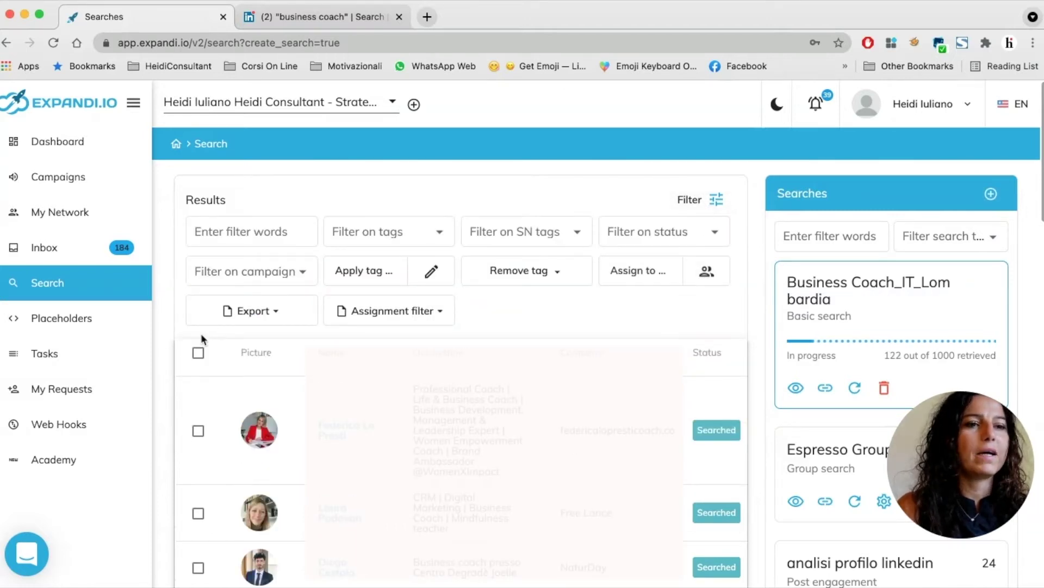
{"action": "left_click", "coordinate": [198, 352]}
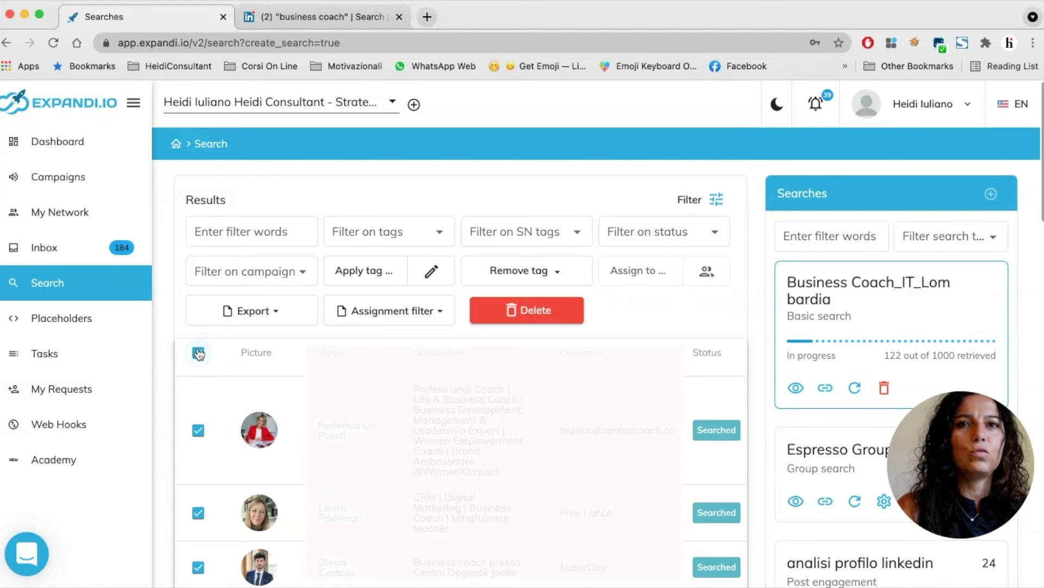
{"action": "left_click", "coordinate": [706, 273]}
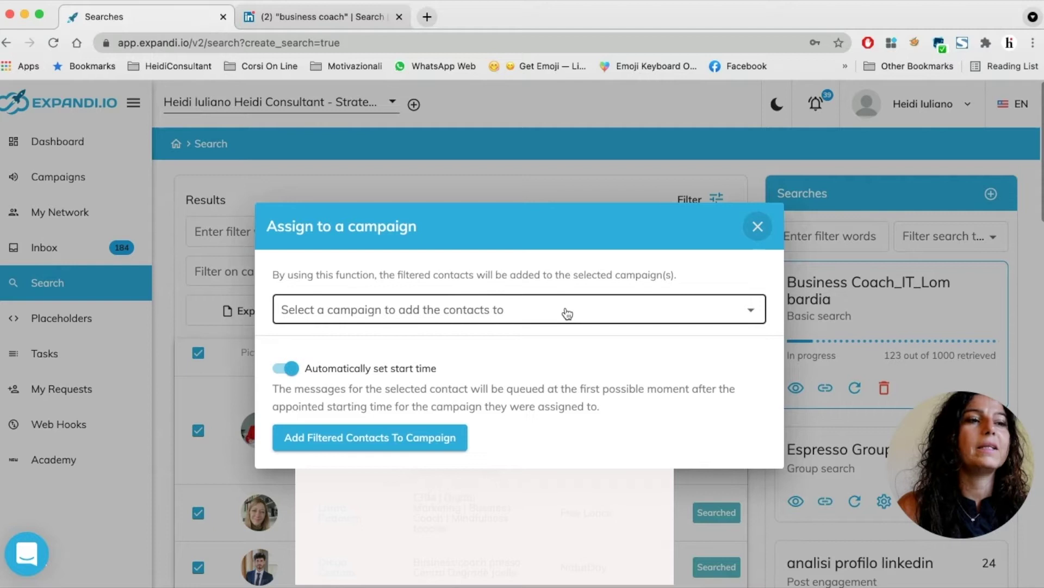
{"action": "left_click", "coordinate": [751, 315]}
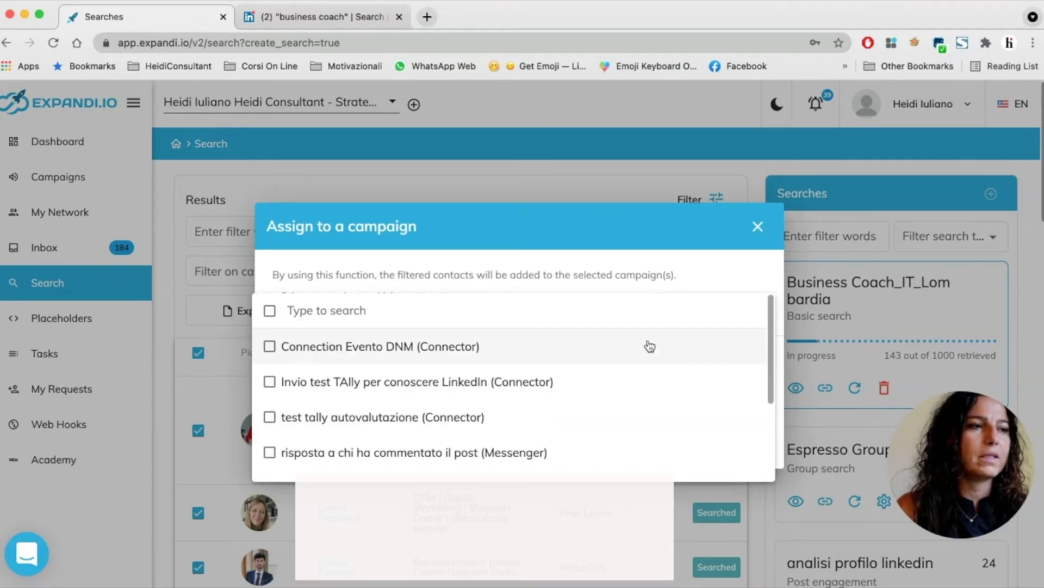
{"action": "scroll", "coordinate": [601, 387], "scroll_direction": "down", "scroll_amount": 3}
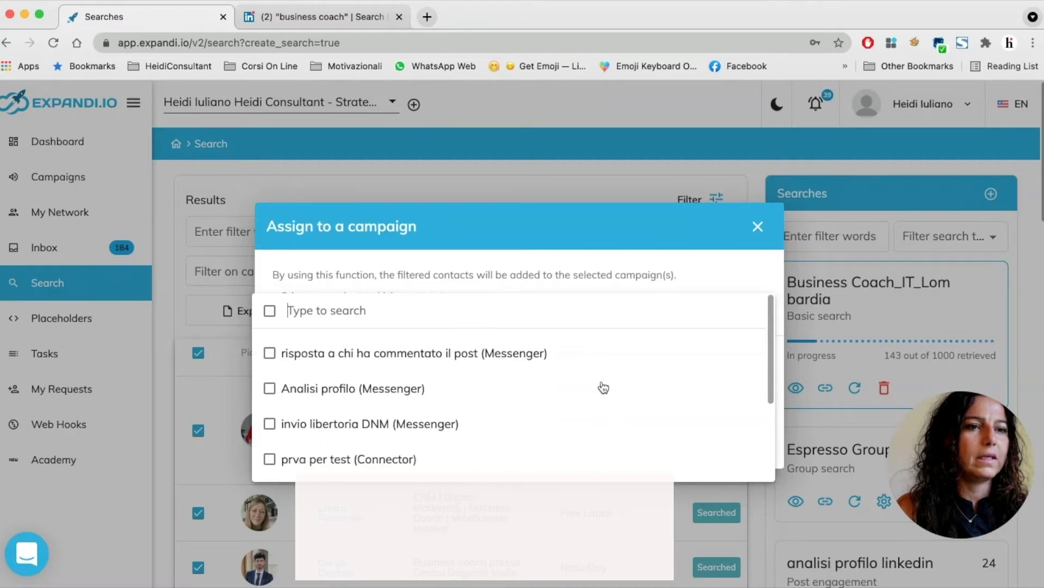
{"action": "left_click", "coordinate": [269, 464]}
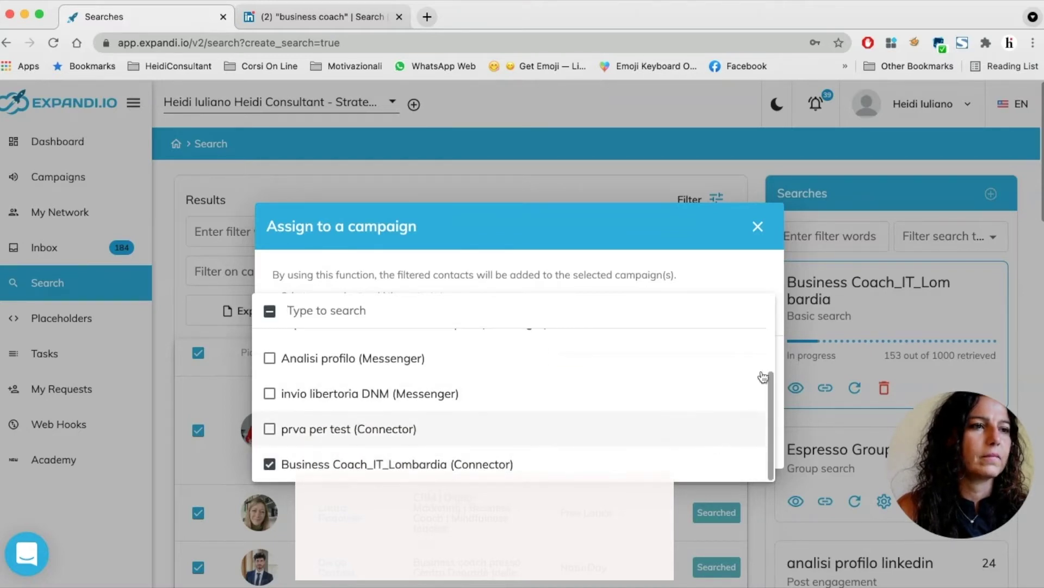
{"action": "left_click", "coordinate": [758, 269]}
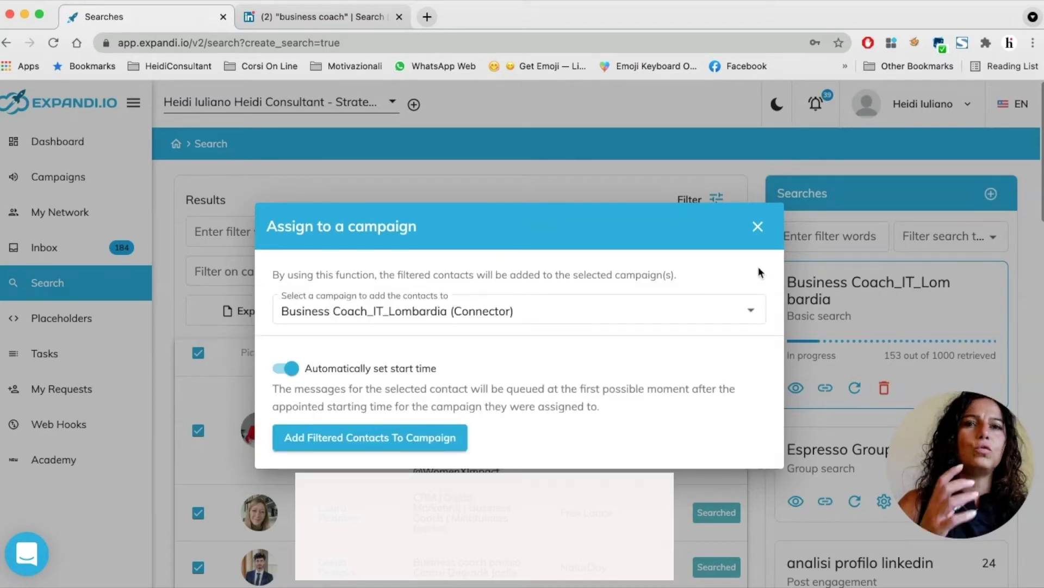
{"action": "left_click", "coordinate": [329, 445]}
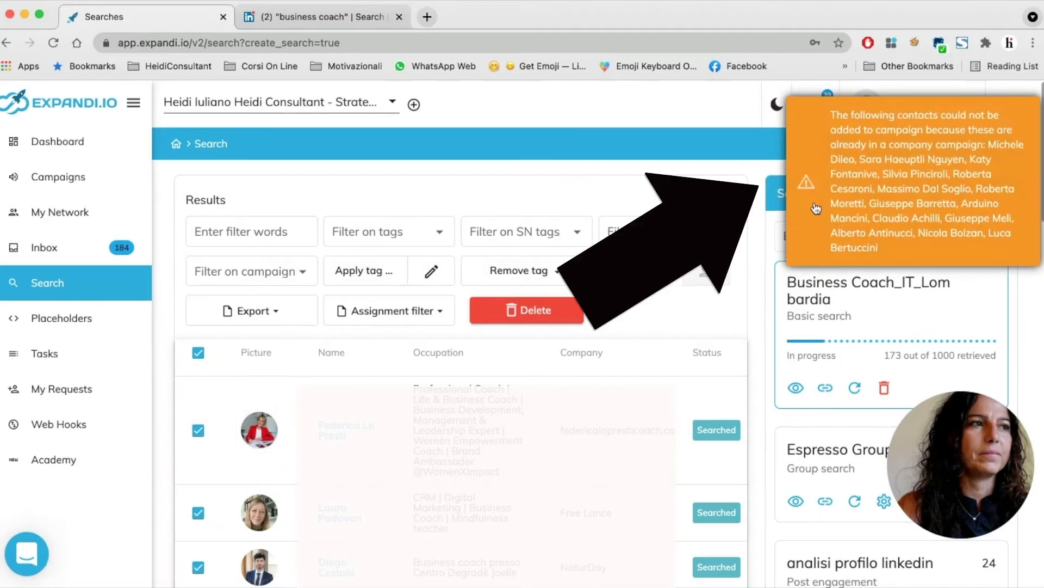
{"action": "left_click", "coordinate": [816, 209]}
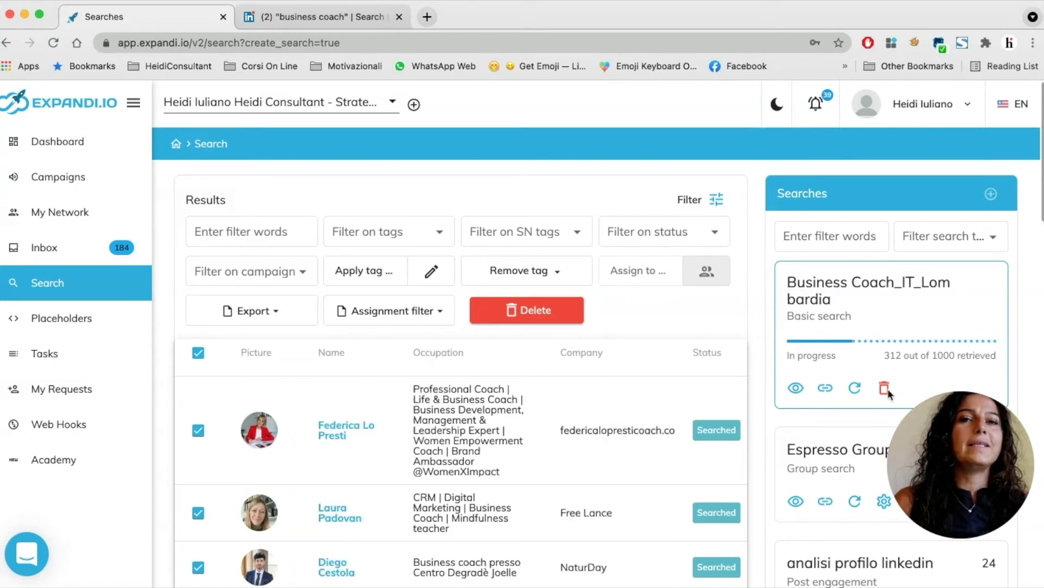
- Return to the campaigns page
{"action": "left_click", "coordinate": [50, 180]}
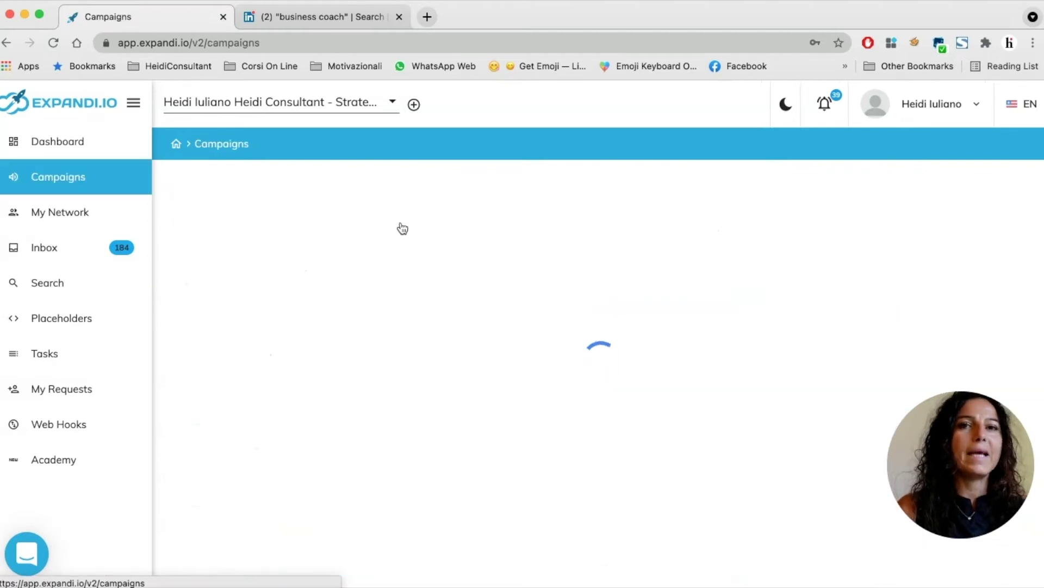
- Open the Business Coach_IT_Lombardia campaign from the campaign list and look over its scheduled people
{"action": "scroll", "coordinate": [439, 337], "scroll_direction": "down", "scroll_amount": 3}
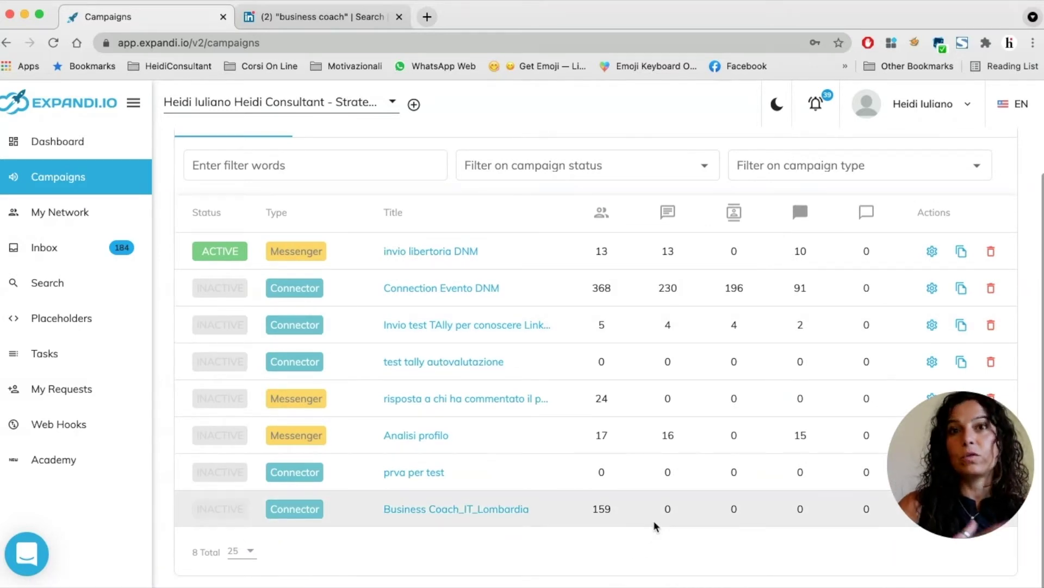
{"action": "left_click", "coordinate": [396, 515]}
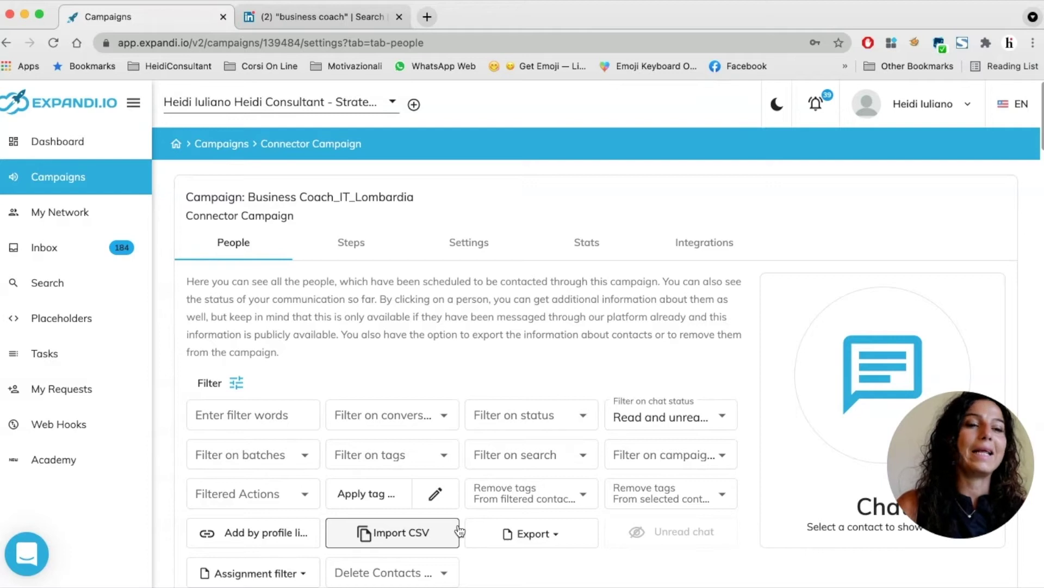
{"action": "scroll", "coordinate": [410, 530], "scroll_direction": "down", "scroll_amount": 1}
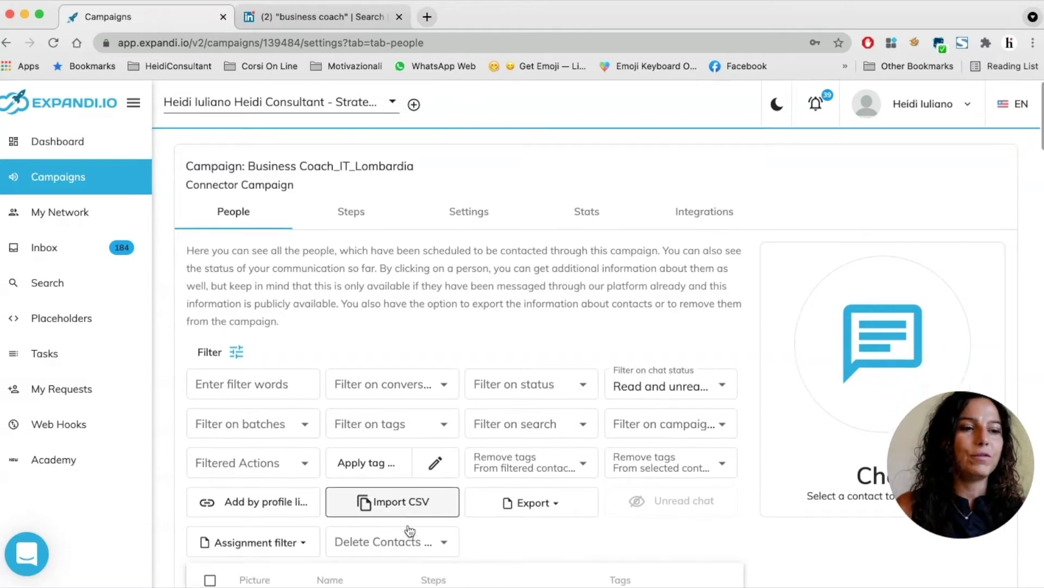
{"action": "scroll", "coordinate": [409, 531], "scroll_direction": "down", "scroll_amount": 1}
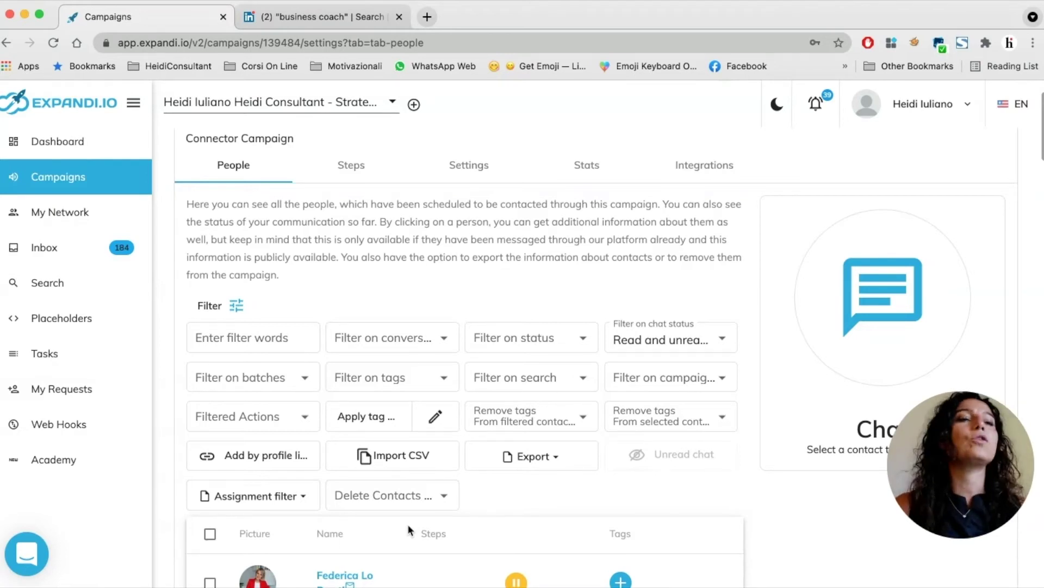
- In the campaign's steps, write the connector message "Ciao {first_name}," using the first-name placeholder, followed on a new line by "mi piacerebbe entrare in contatto con te"
{"action": "left_click", "coordinate": [359, 169]}
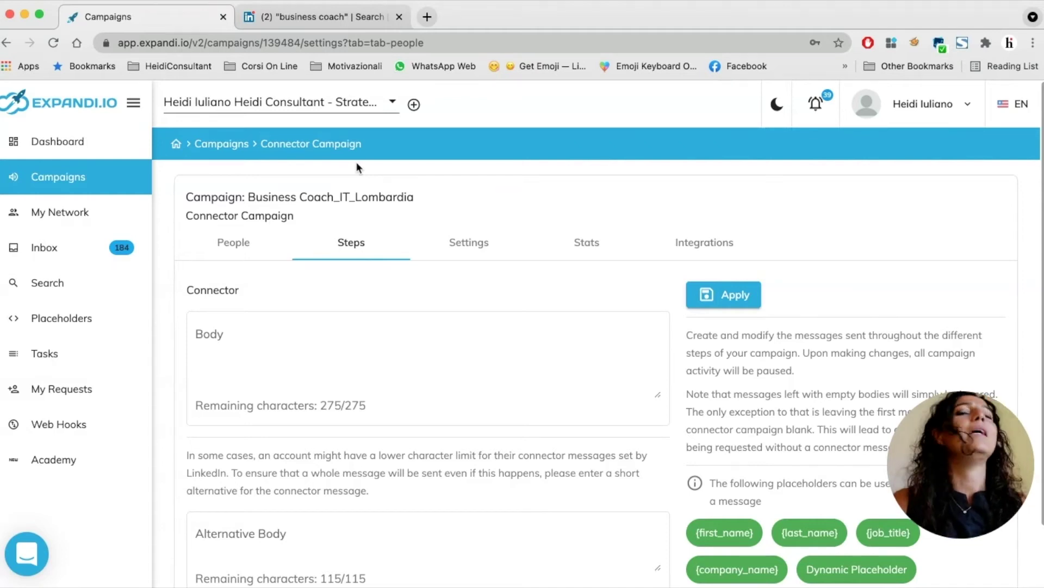
{"action": "left_click", "coordinate": [327, 328]}
{"action": "type", "text": "Ciao"}
{"action": "left_click", "coordinate": [737, 537]}
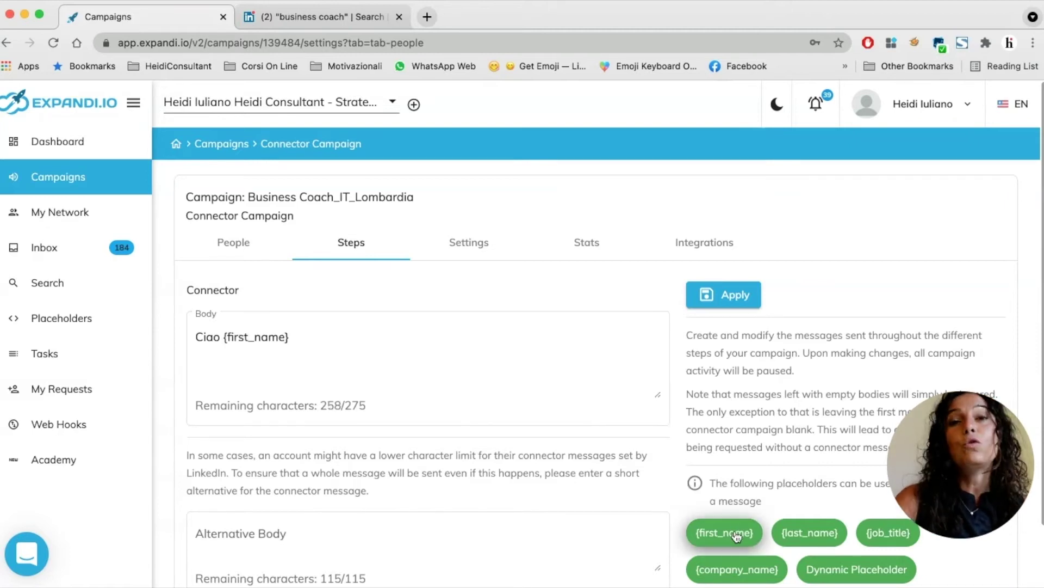
{"action": "left_click", "coordinate": [280, 327]}
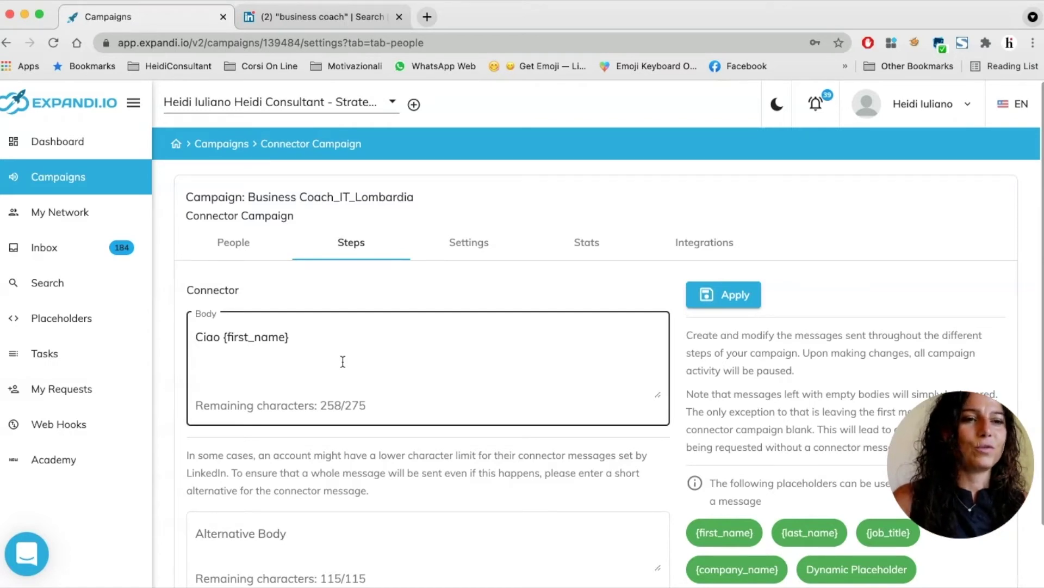
{"action": "type", "text": ","}
{"action": "key", "text": "Return"}
{"action": "type", "text": "mi piacerebbe entrare in contatto con te"}
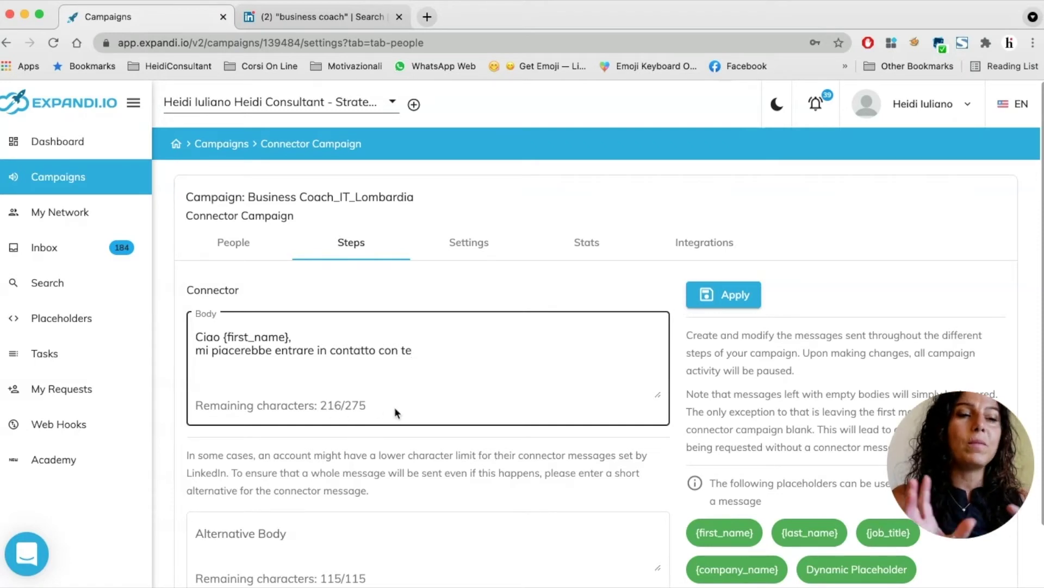
- Add a follow-up message reading "Grazie per il contatto", keep its 1 day delay, and save the campaign steps
{"action": "scroll", "coordinate": [394, 407], "scroll_direction": "down", "scroll_amount": 3}
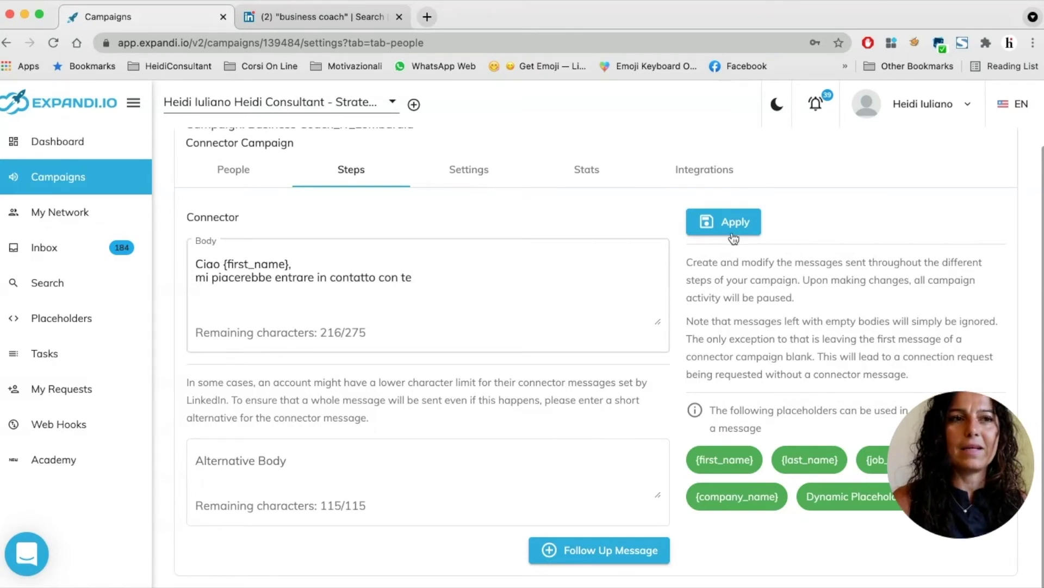
{"action": "left_click", "coordinate": [599, 555]}
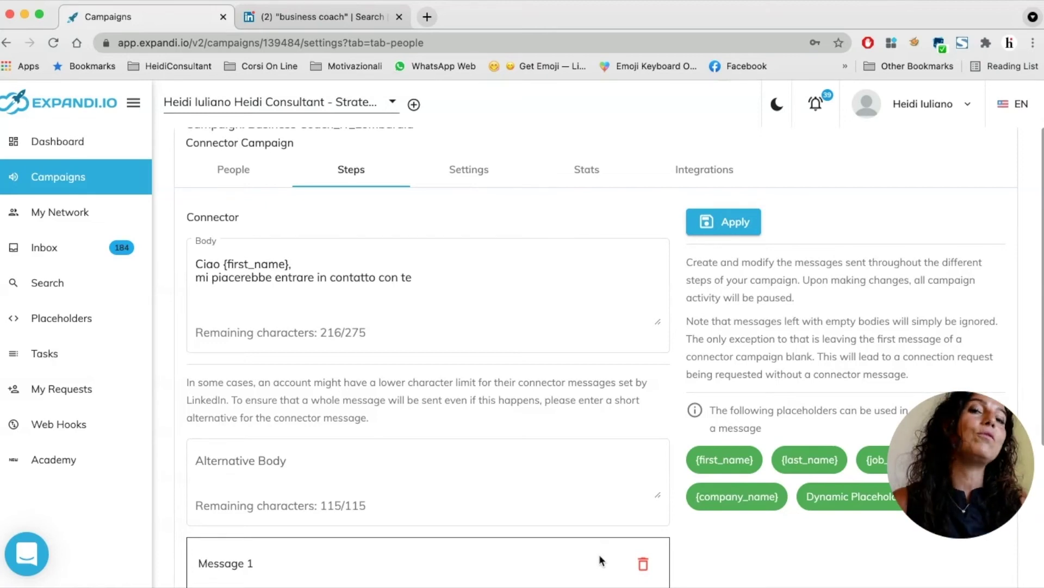
{"action": "left_click", "coordinate": [560, 562]}
{"action": "scroll", "coordinate": [559, 559], "scroll_direction": "down", "scroll_amount": 2}
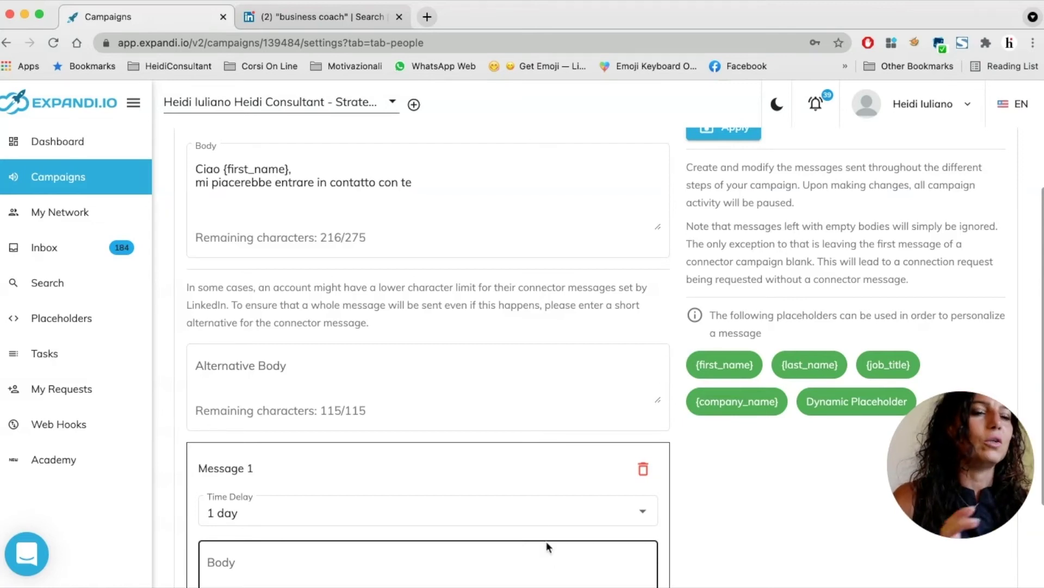
{"action": "scroll", "coordinate": [547, 541], "scroll_direction": "down", "scroll_amount": 3}
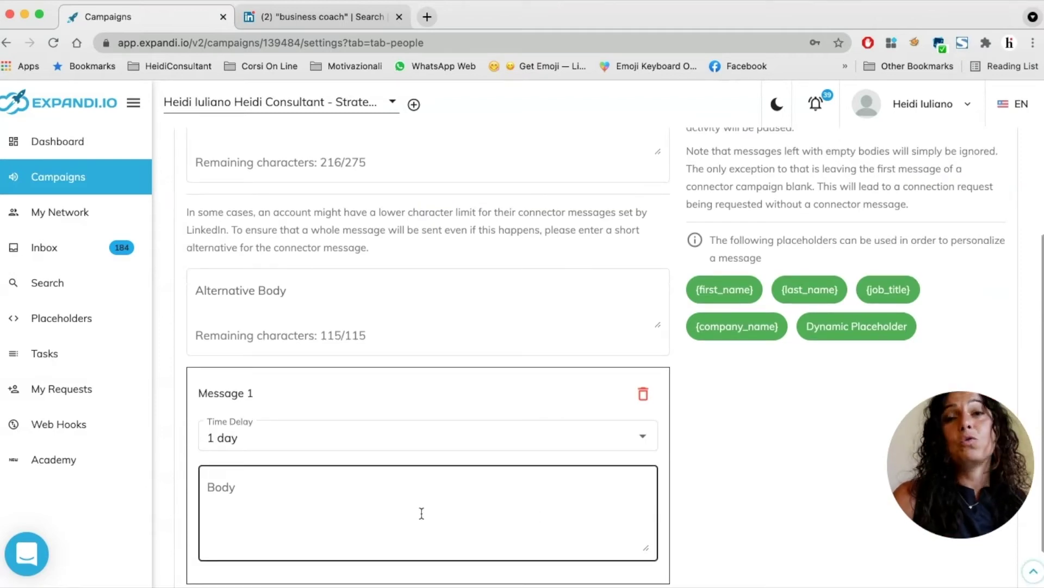
{"action": "left_click", "coordinate": [402, 506]}
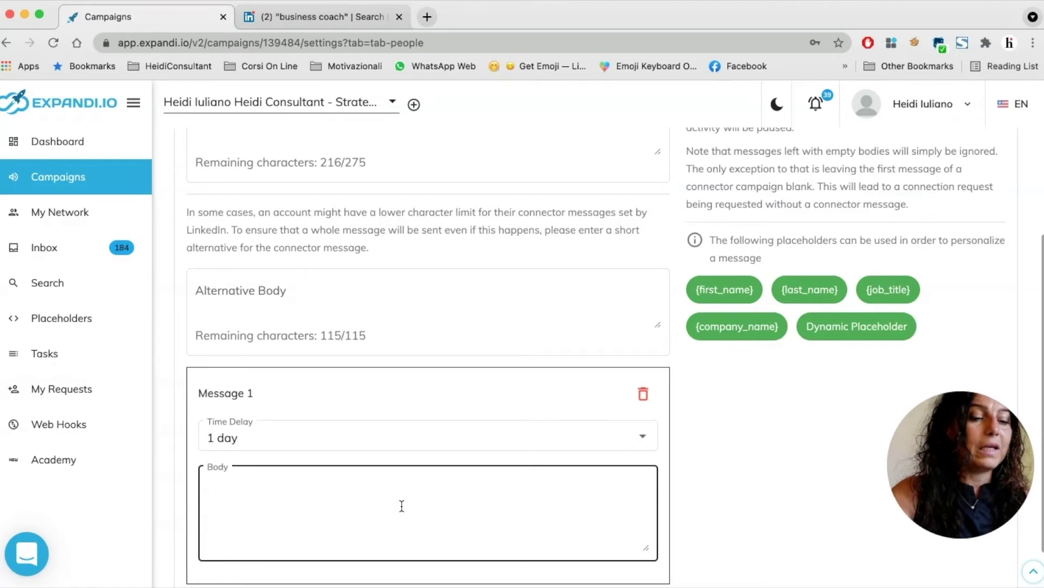
{"action": "type", "text": "Grazie per il contatto"}
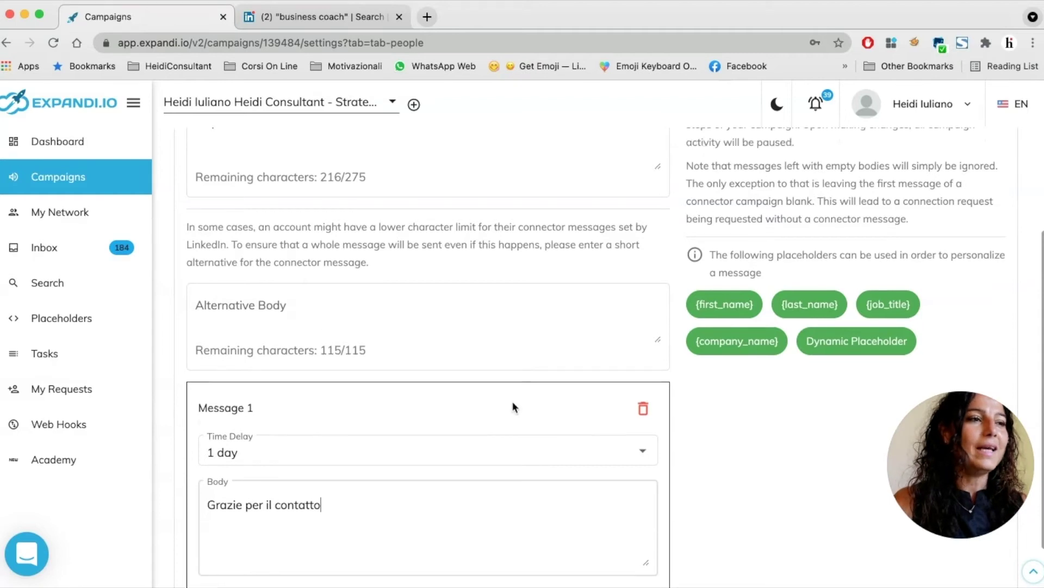
{"action": "scroll", "coordinate": [513, 408], "scroll_direction": "up", "scroll_amount": 5}
{"action": "left_click", "coordinate": [742, 296]}
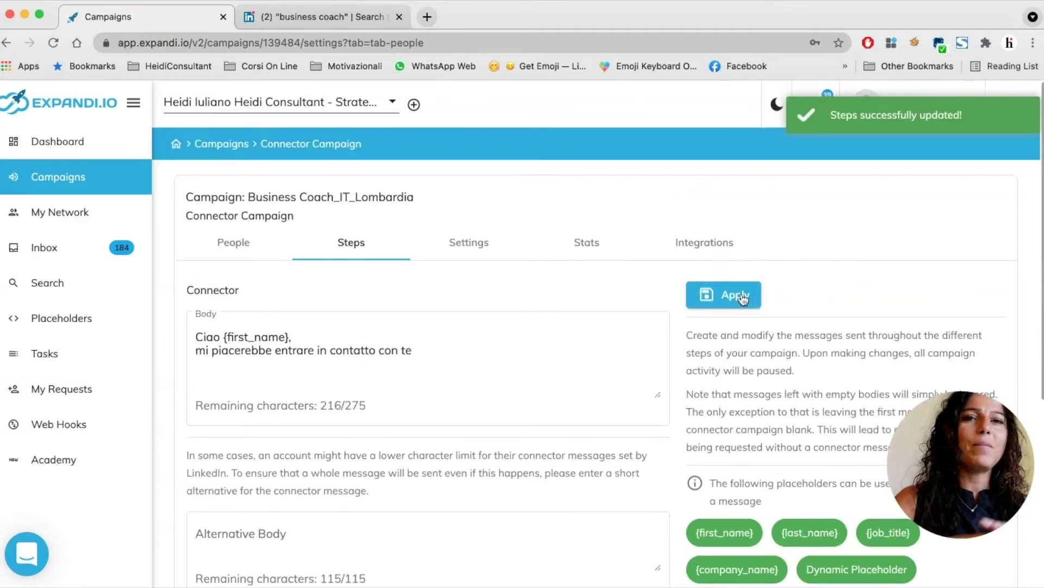
- Try daily limits of 32 and 26 new people in the campaign settings, and save them at 30 new people and 30 follow-up messages
{"action": "left_click", "coordinate": [467, 246]}
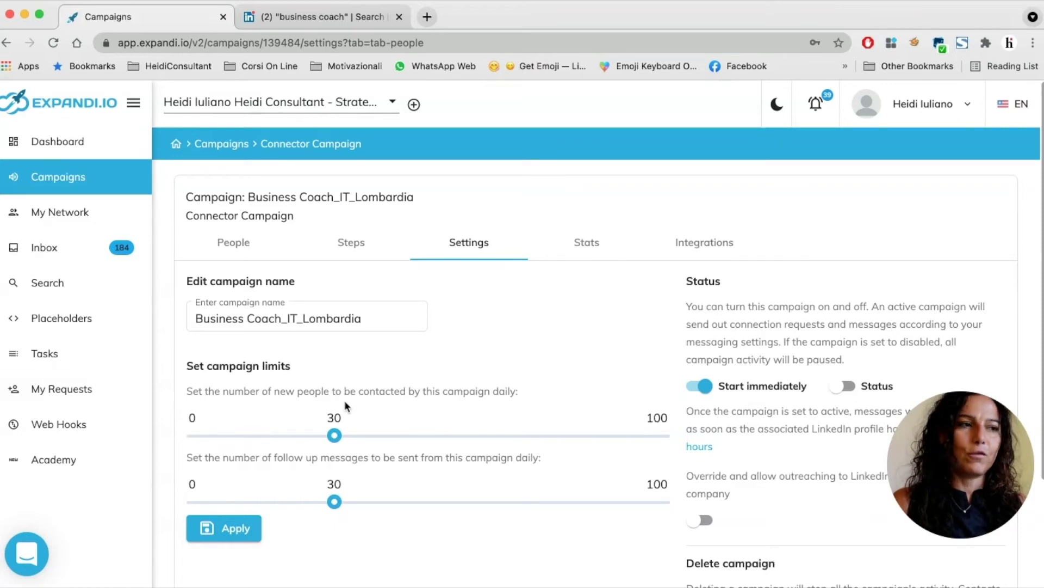
{"action": "left_click_drag", "start_coordinate": [334, 436], "coordinate": [345, 463]}
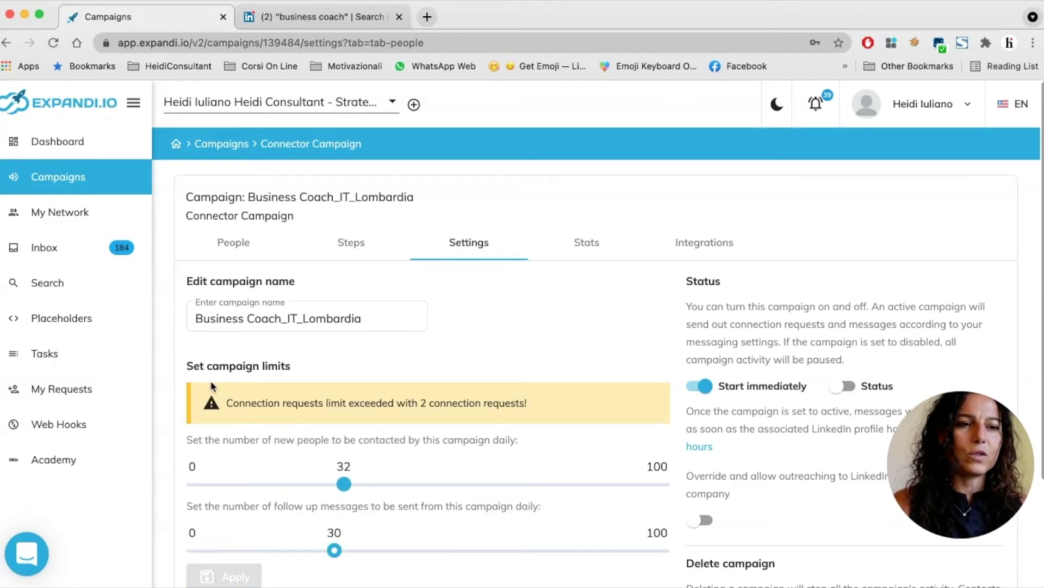
{"action": "left_click_drag", "start_coordinate": [343, 487], "coordinate": [315, 481]}
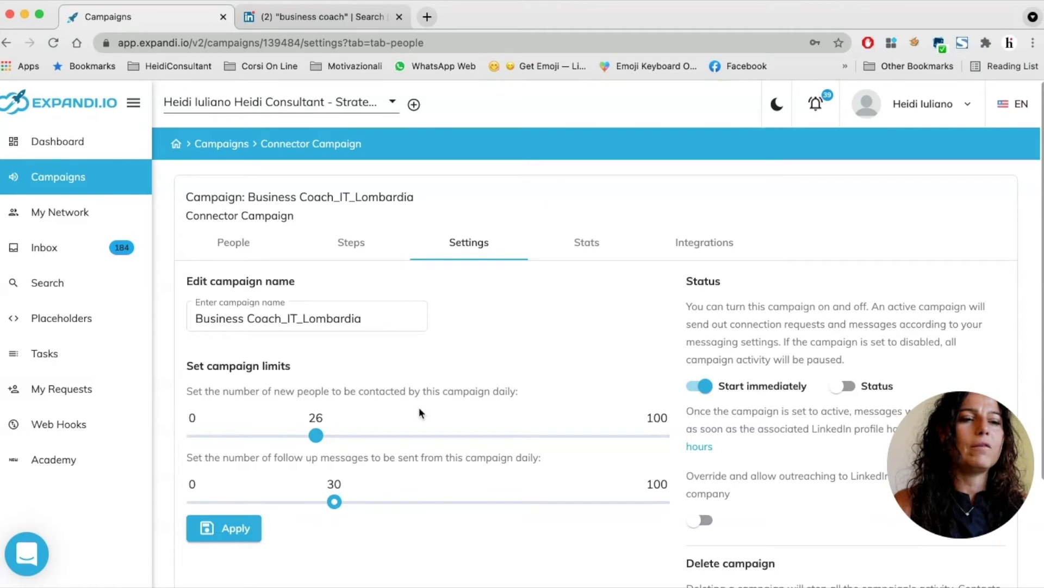
{"action": "scroll", "coordinate": [332, 459], "scroll_direction": "down", "scroll_amount": 4}
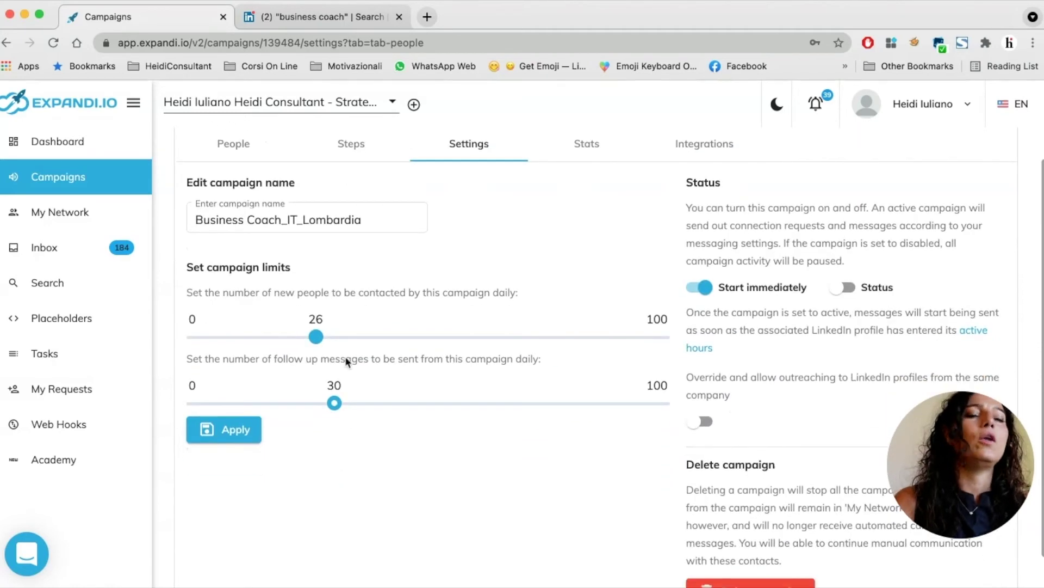
{"action": "scroll", "coordinate": [406, 409], "scroll_direction": "up", "scroll_amount": 1}
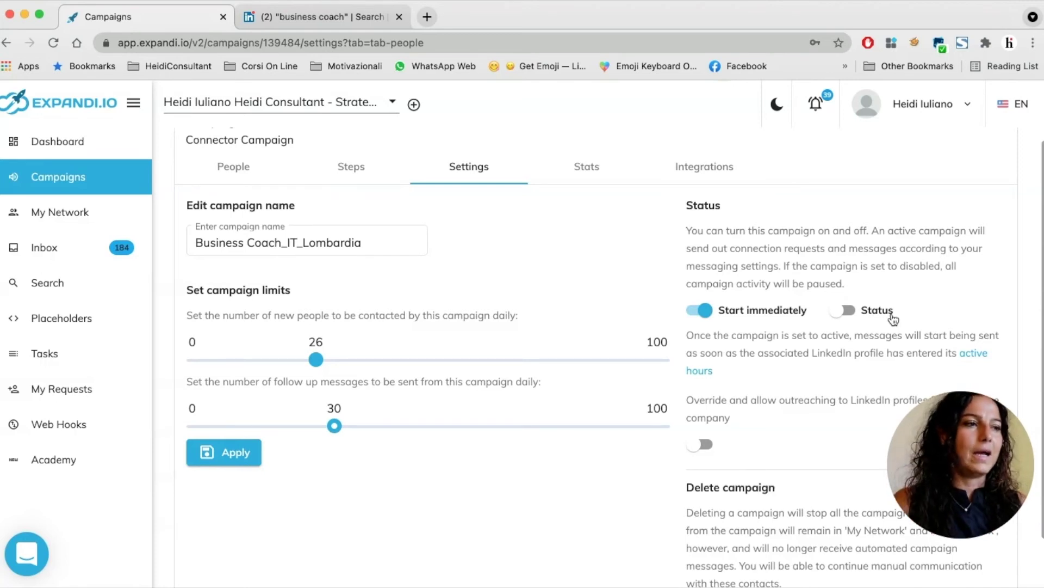
{"action": "scroll", "coordinate": [893, 308], "scroll_direction": "up", "scroll_amount": 1}
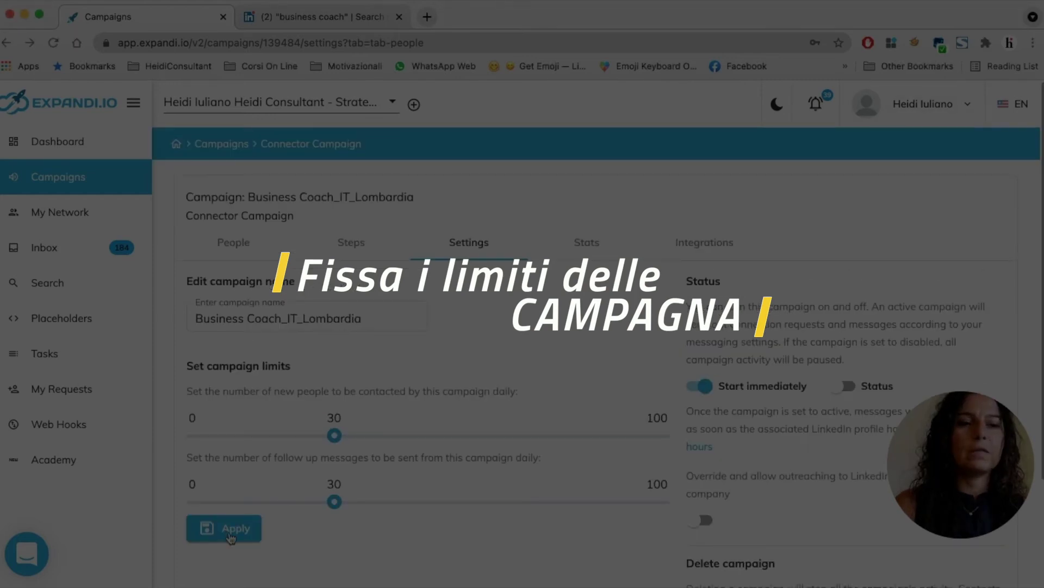
{"action": "left_click", "coordinate": [231, 536]}
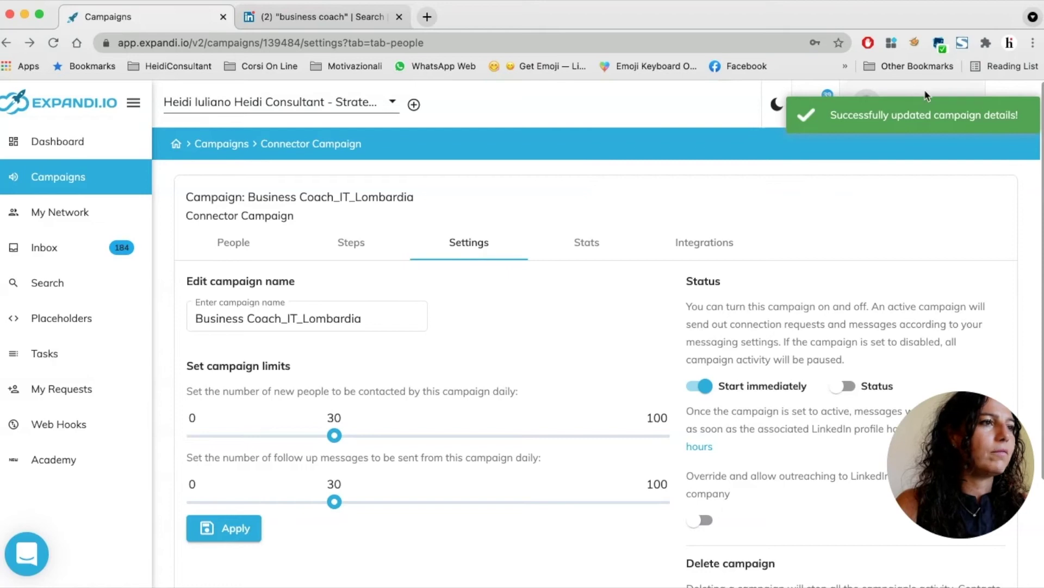
- Open the connected LinkedIn account's settings and examine its account limits for connection requests, follow-up messages and InMails
{"action": "left_click", "coordinate": [965, 106]}
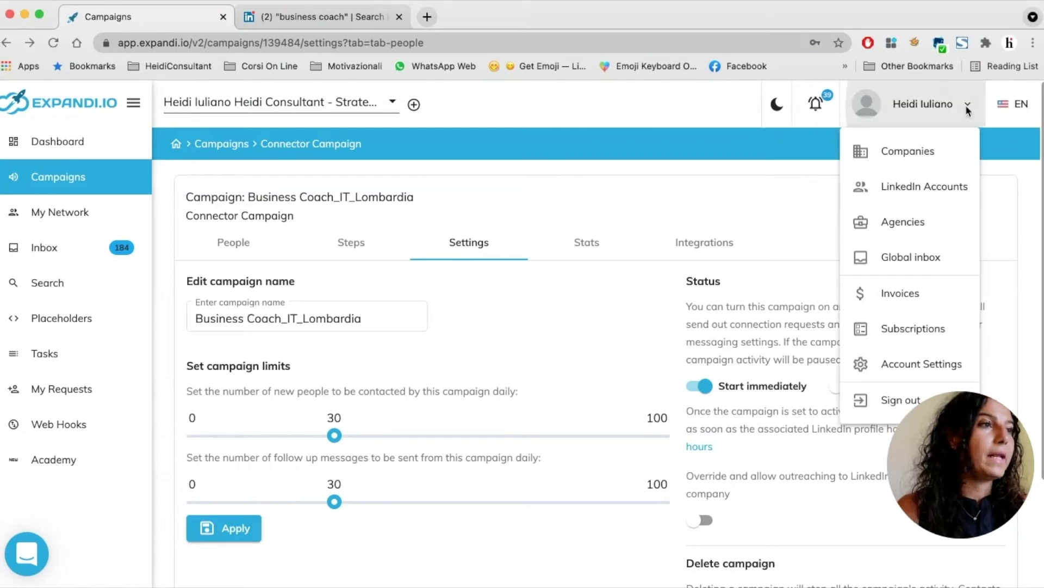
{"action": "left_click", "coordinate": [943, 188]}
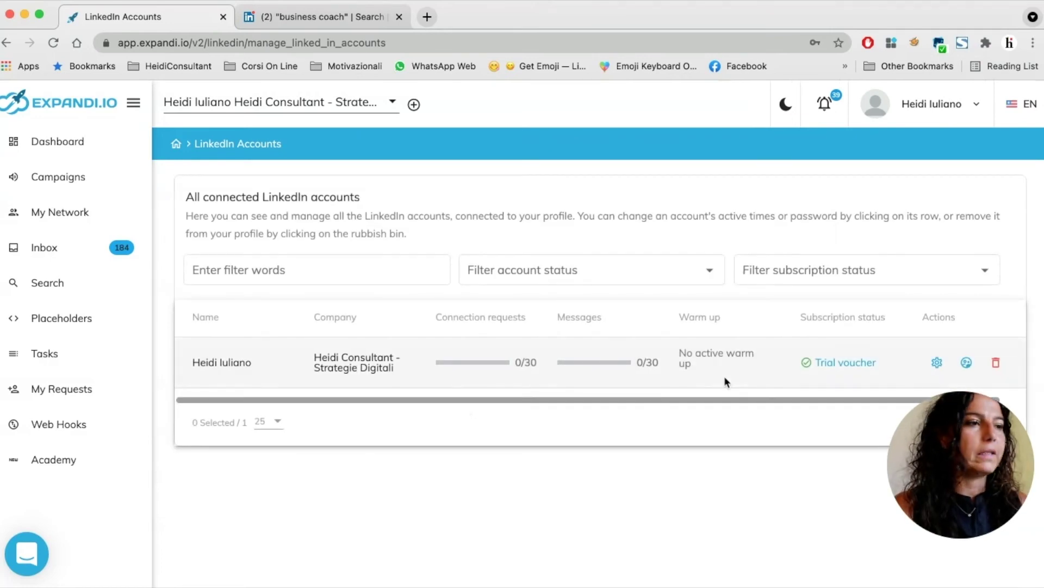
{"action": "left_click", "coordinate": [936, 363]}
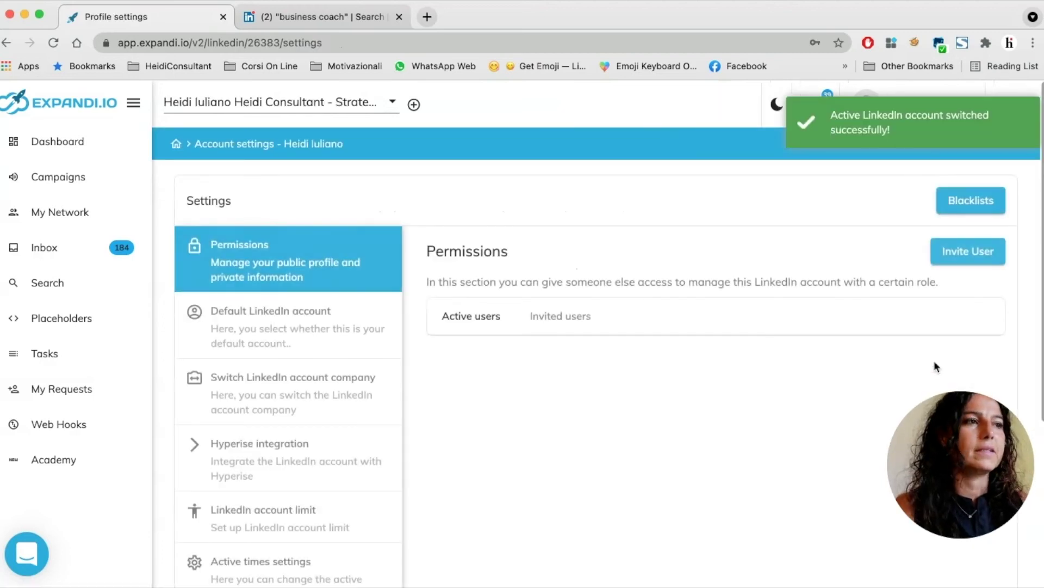
{"action": "scroll", "coordinate": [289, 411], "scroll_direction": "down", "scroll_amount": 1}
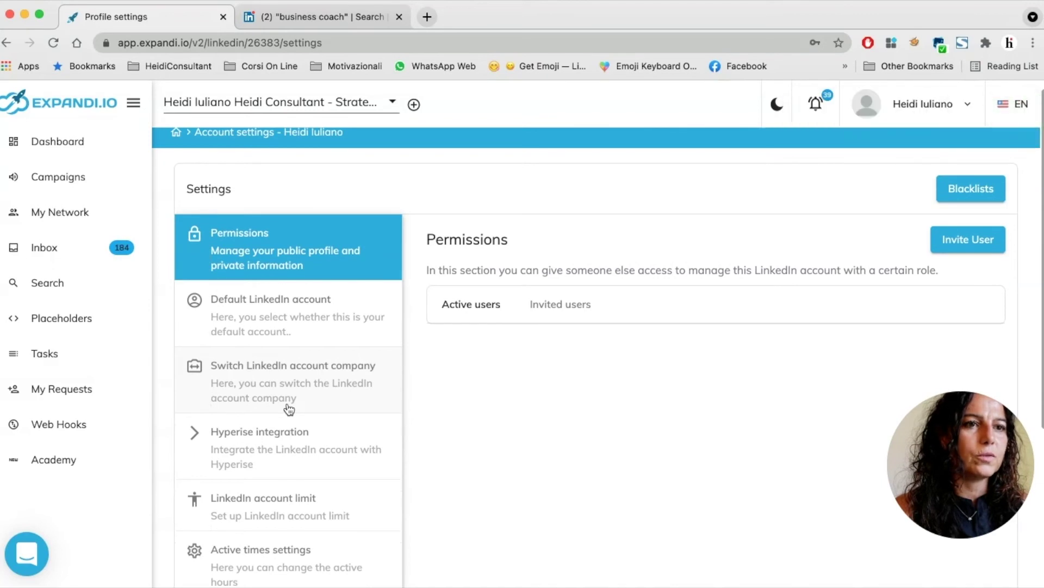
{"action": "scroll", "coordinate": [289, 409], "scroll_direction": "down", "scroll_amount": 3}
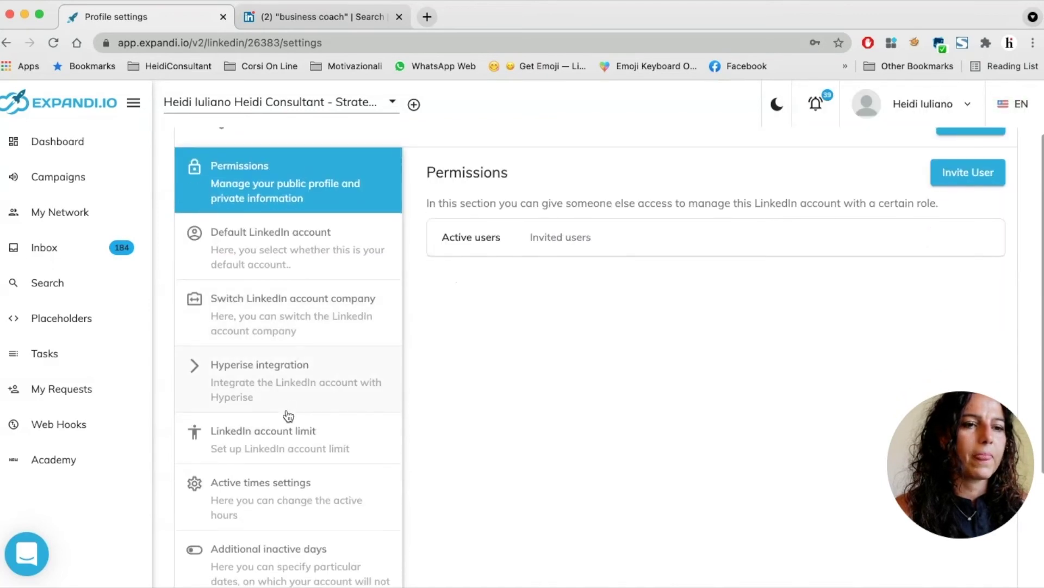
{"action": "left_click", "coordinate": [283, 450]}
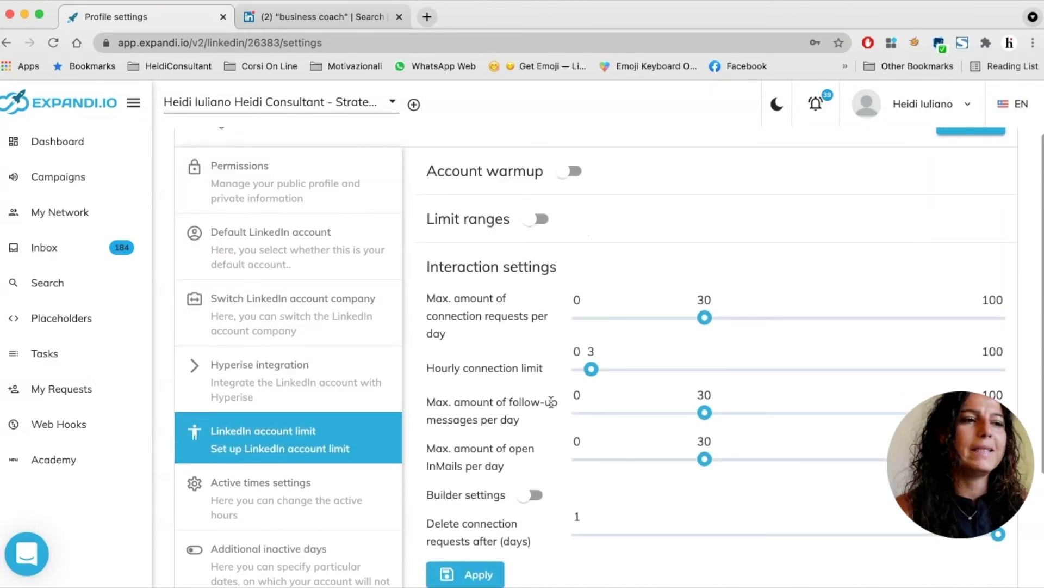
{"action": "scroll", "coordinate": [551, 402], "scroll_direction": "down", "scroll_amount": 1}
{"action": "scroll", "coordinate": [608, 471], "scroll_direction": "down", "scroll_amount": 1}
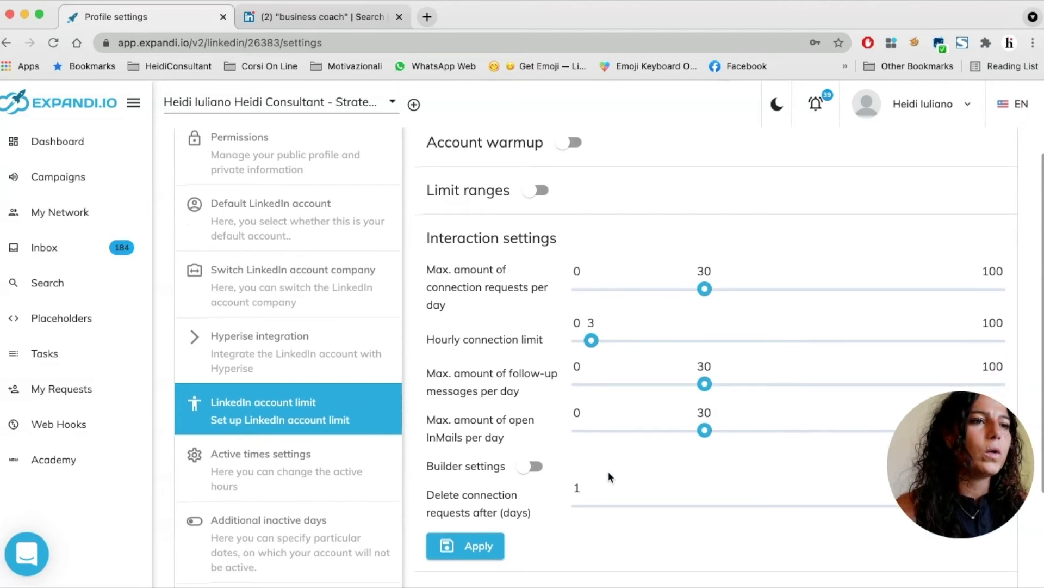
{"action": "scroll", "coordinate": [606, 459], "scroll_direction": "up", "scroll_amount": 1}
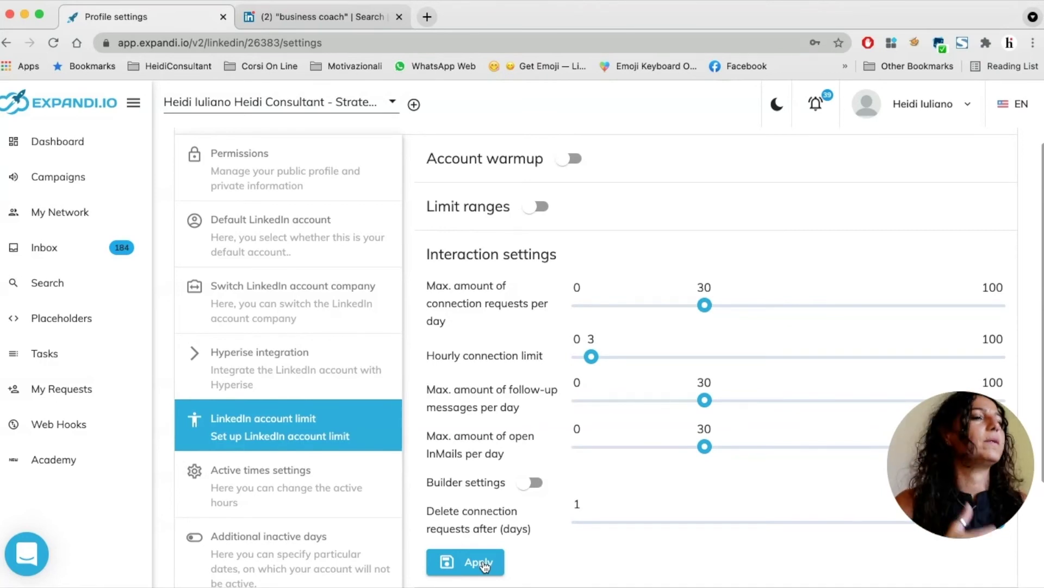
- Return to the Business Coach_IT_Lombardia campaign's settings and switch its status to active
{"action": "left_click", "coordinate": [57, 177]}
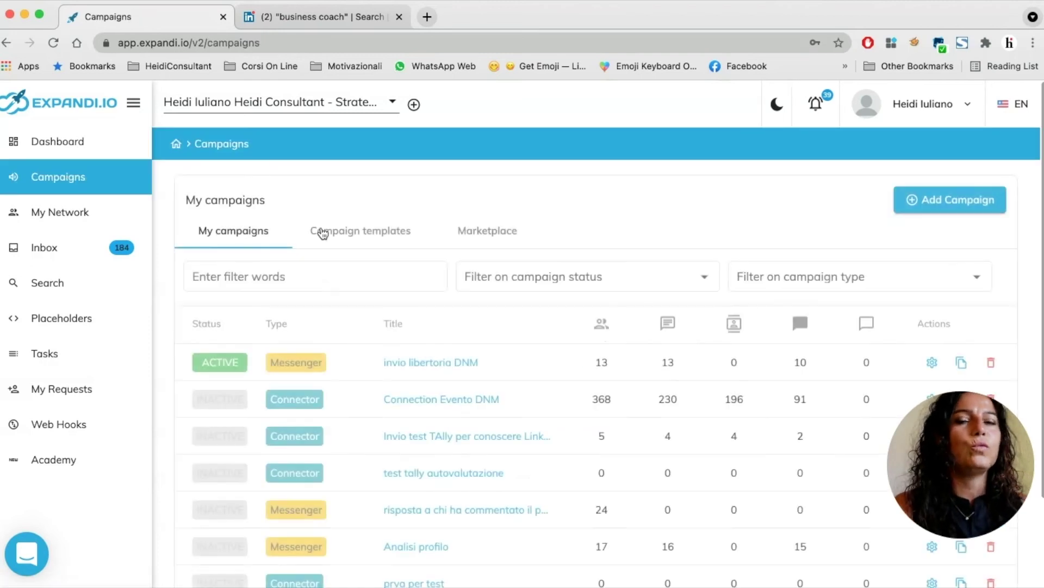
{"action": "scroll", "coordinate": [348, 280], "scroll_direction": "down", "scroll_amount": 3}
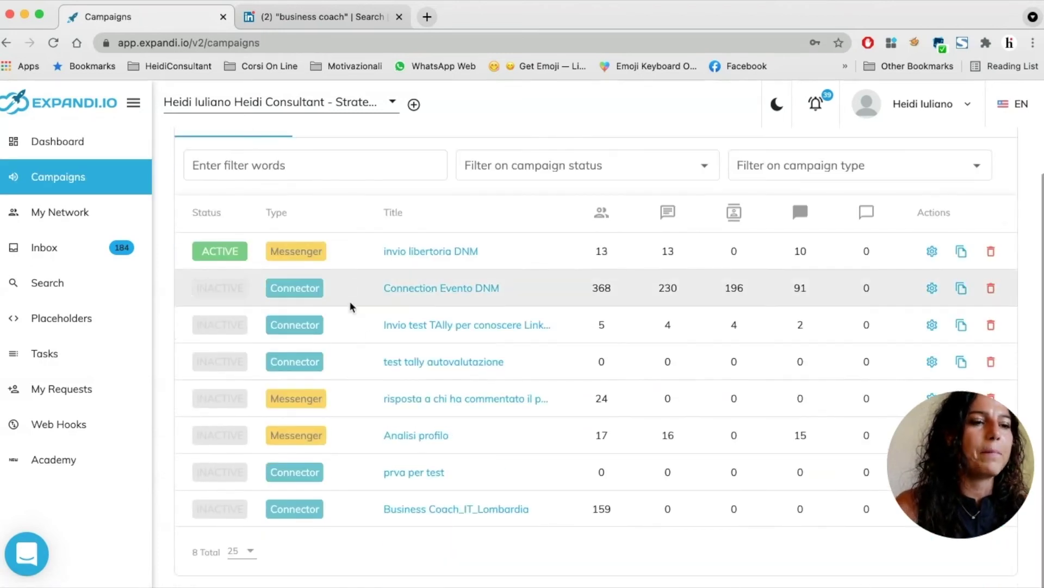
{"action": "left_click", "coordinate": [469, 508]}
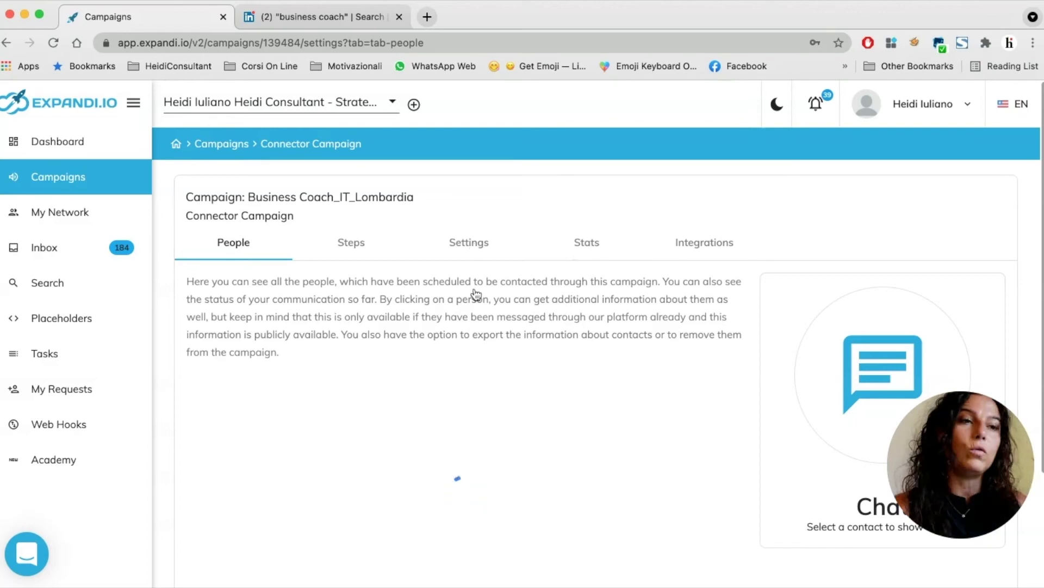
{"action": "left_click", "coordinate": [463, 249]}
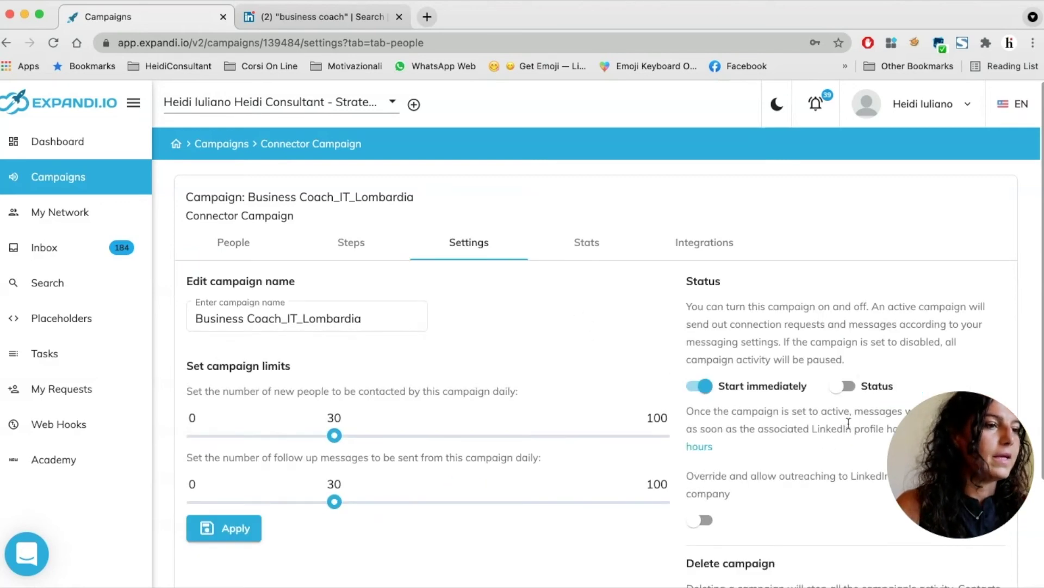
{"action": "scroll", "coordinate": [848, 422], "scroll_direction": "down", "scroll_amount": 2}
{"action": "left_click", "coordinate": [849, 301]}
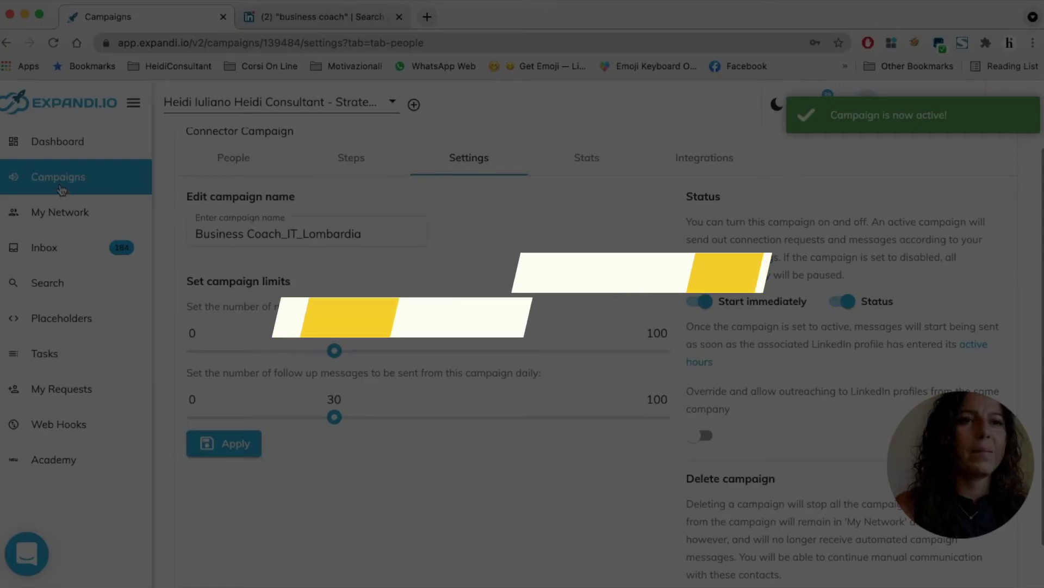
- Return to the campaigns list and review the statuses and contact counts of the existing campaigns
{"action": "left_click", "coordinate": [61, 188]}
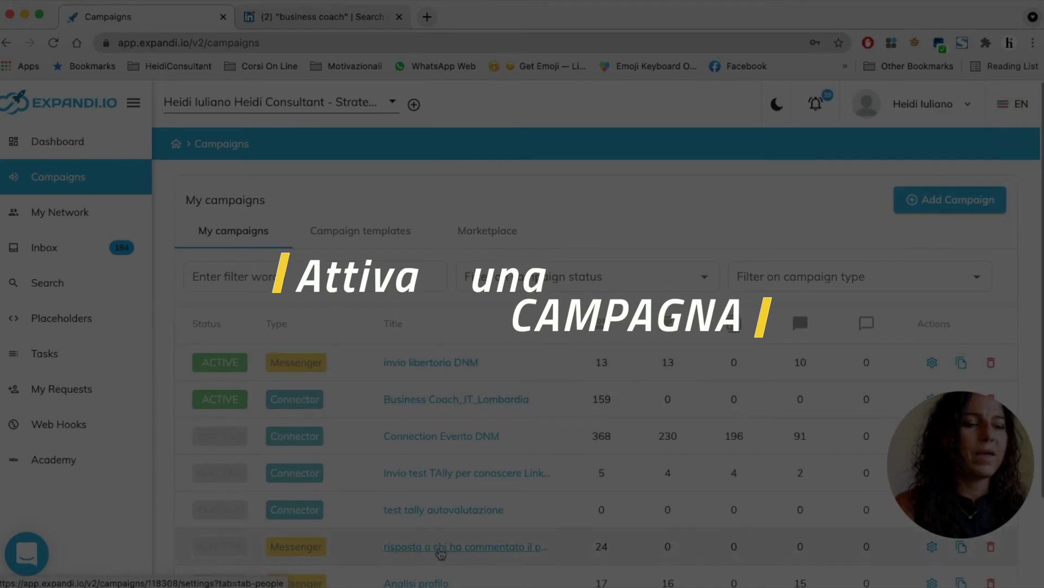
{"action": "scroll", "coordinate": [439, 550], "scroll_direction": "down", "scroll_amount": 3}
{"action": "scroll", "coordinate": [439, 530], "scroll_direction": "up", "scroll_amount": 2}
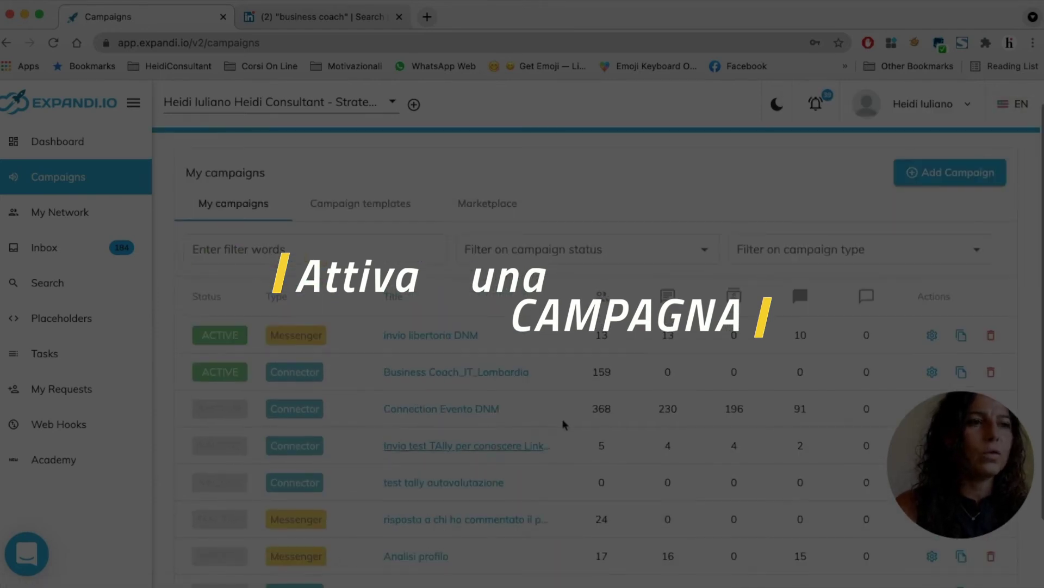
{"action": "scroll", "coordinate": [339, 387], "scroll_direction": "up", "scroll_amount": 1}
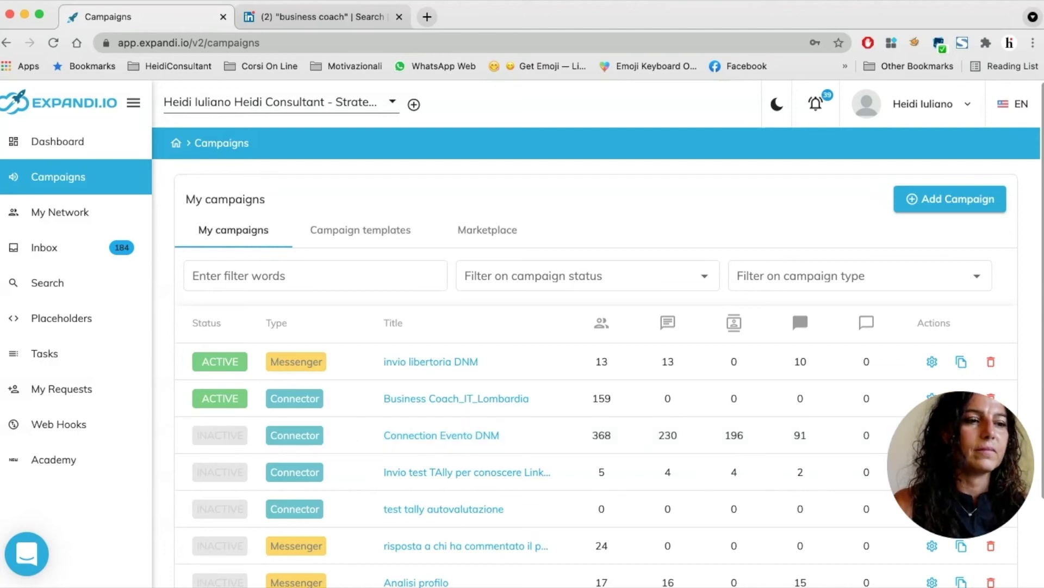
- Start a new contact search, look over the Recruiter search option, and choose Post engagement as the search type
{"action": "left_click", "coordinate": [57, 291]}
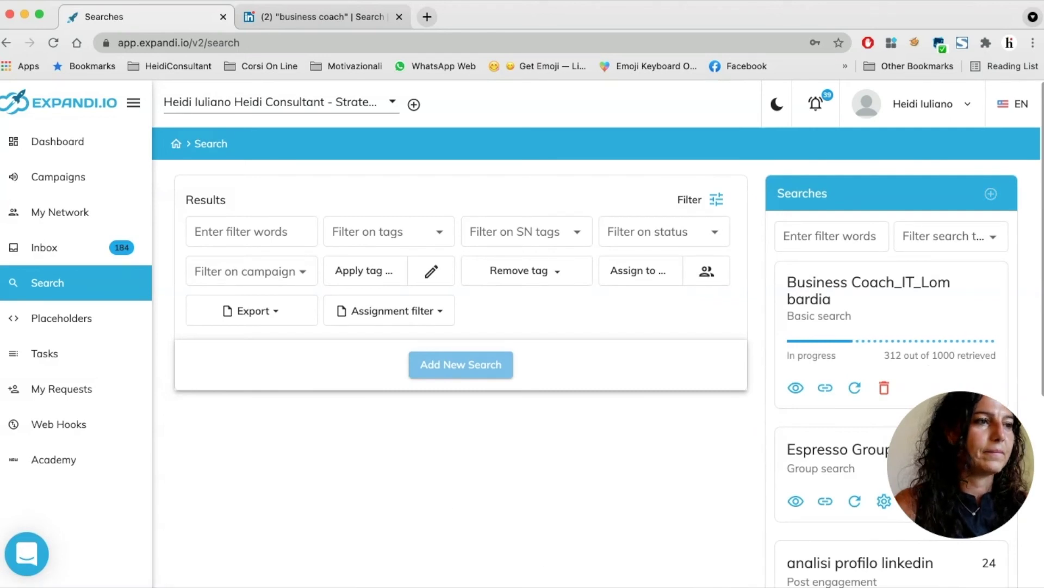
{"action": "left_click", "coordinate": [991, 193]}
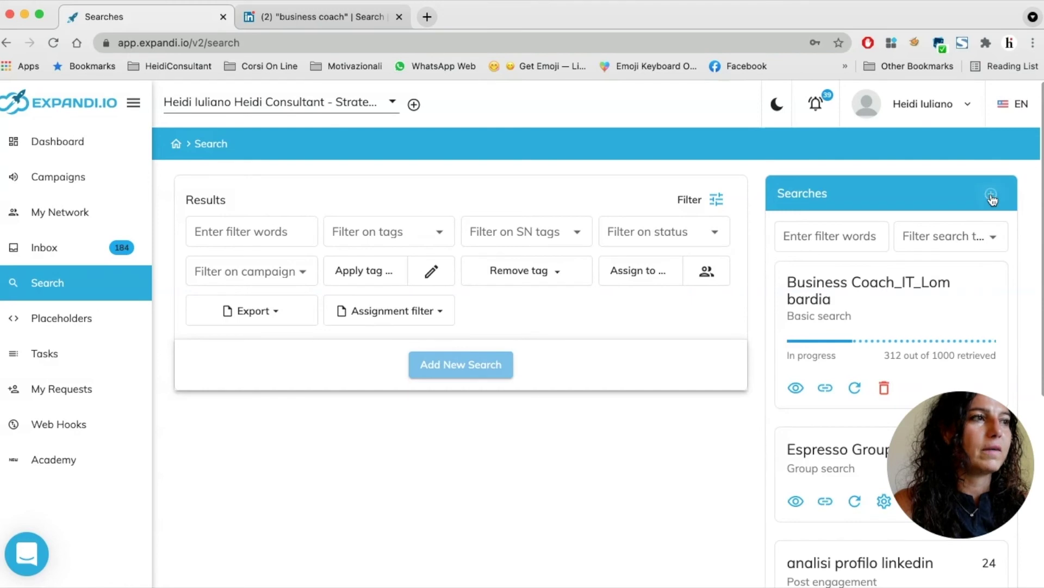
{"action": "left_click", "coordinate": [990, 193]}
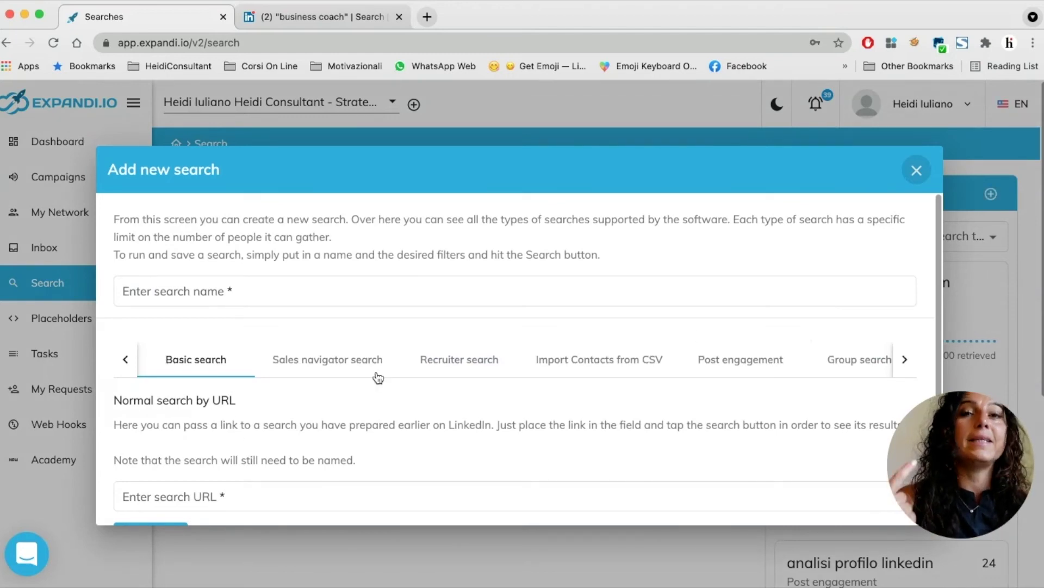
{"action": "scroll", "coordinate": [375, 376], "scroll_direction": "down", "scroll_amount": 1}
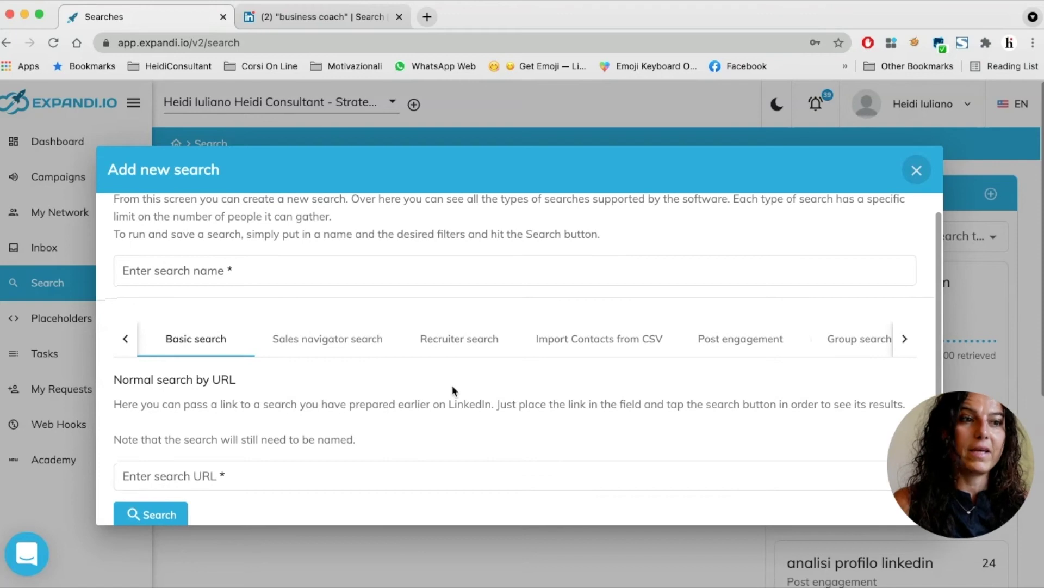
{"action": "left_click", "coordinate": [460, 341]}
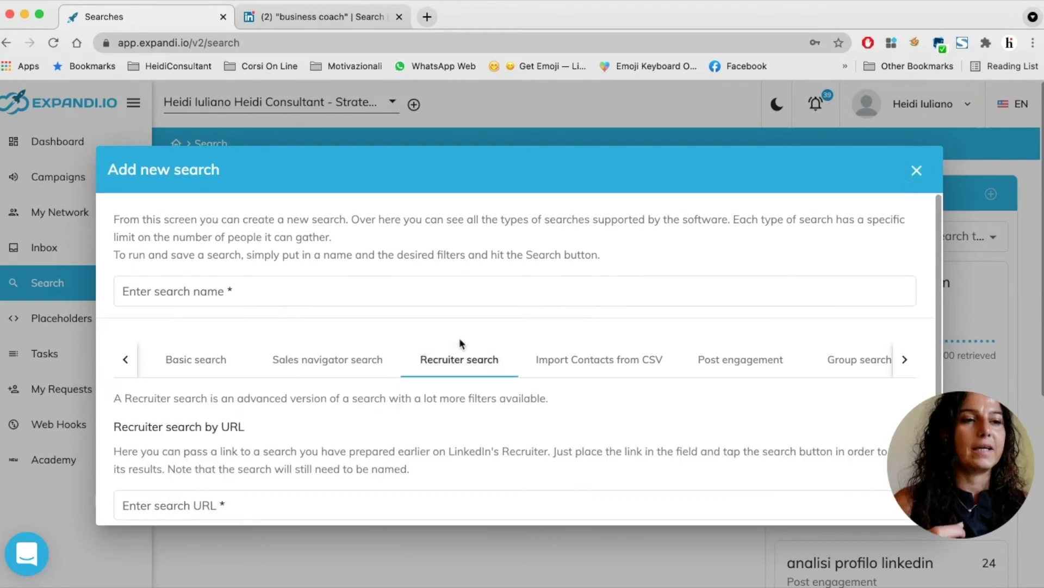
{"action": "scroll", "coordinate": [469, 403], "scroll_direction": "down", "scroll_amount": 2}
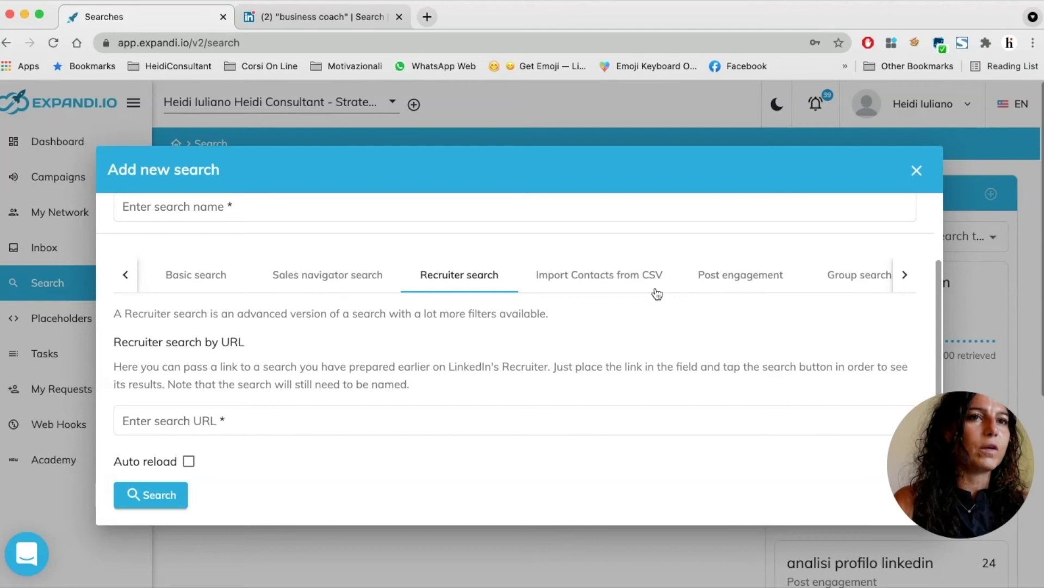
{"action": "left_click", "coordinate": [736, 276]}
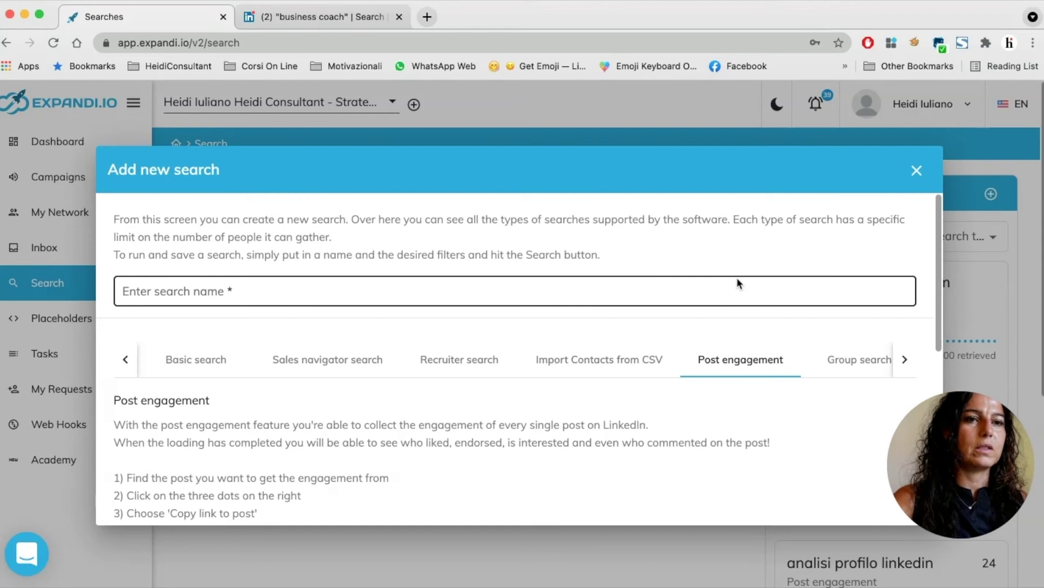
- Switch to LinkedIn, find the account's own post starting "PANICO: oggi Facebook, Instagram e WhatsApp sono down", and copy its link
{"action": "left_click", "coordinate": [334, 21]}
{"action": "left_click", "coordinate": [489, 102]}
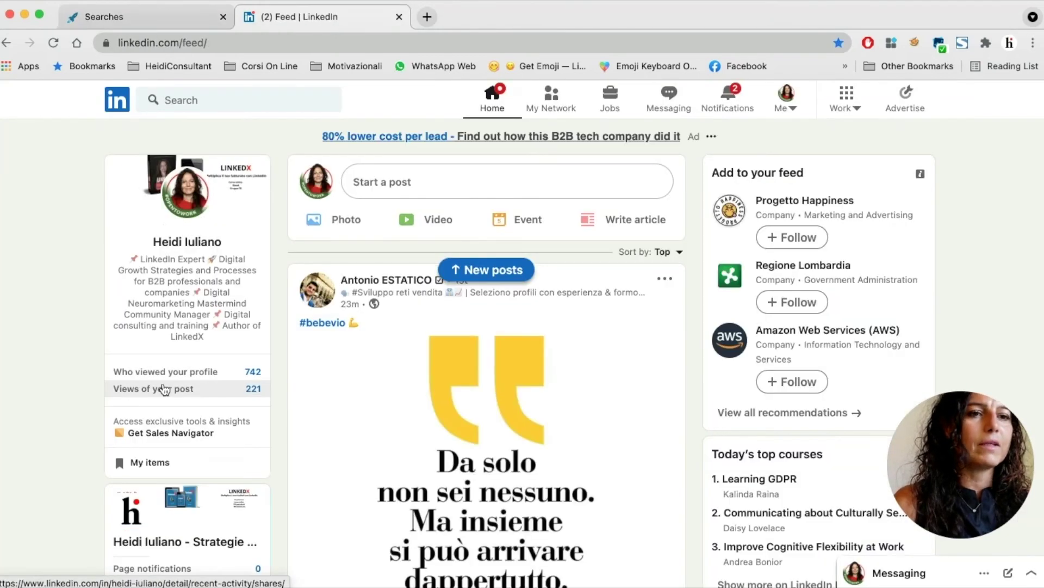
{"action": "left_click", "coordinate": [165, 390]}
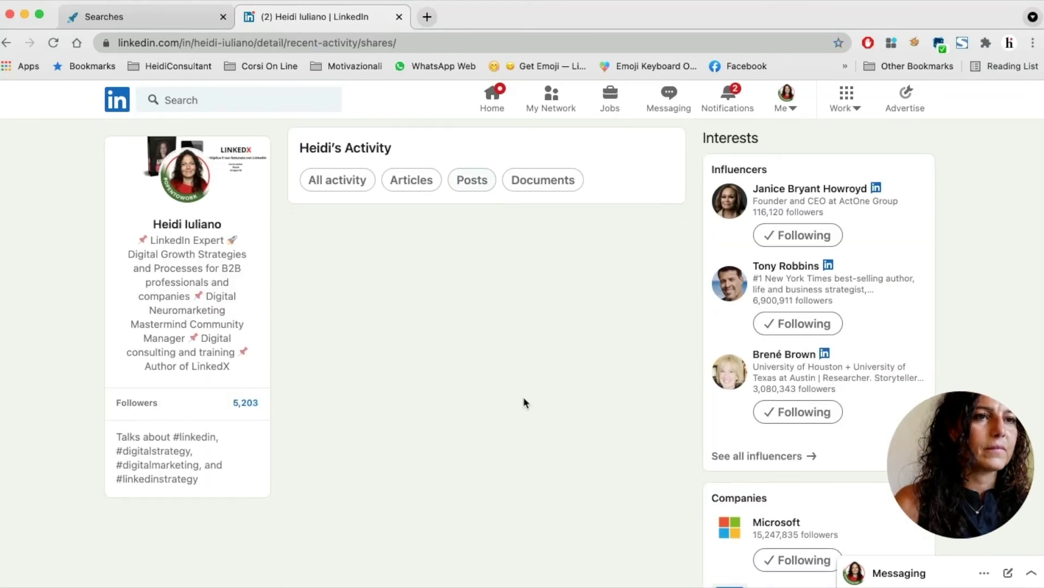
{"action": "scroll", "coordinate": [525, 414], "scroll_direction": "down", "scroll_amount": 3}
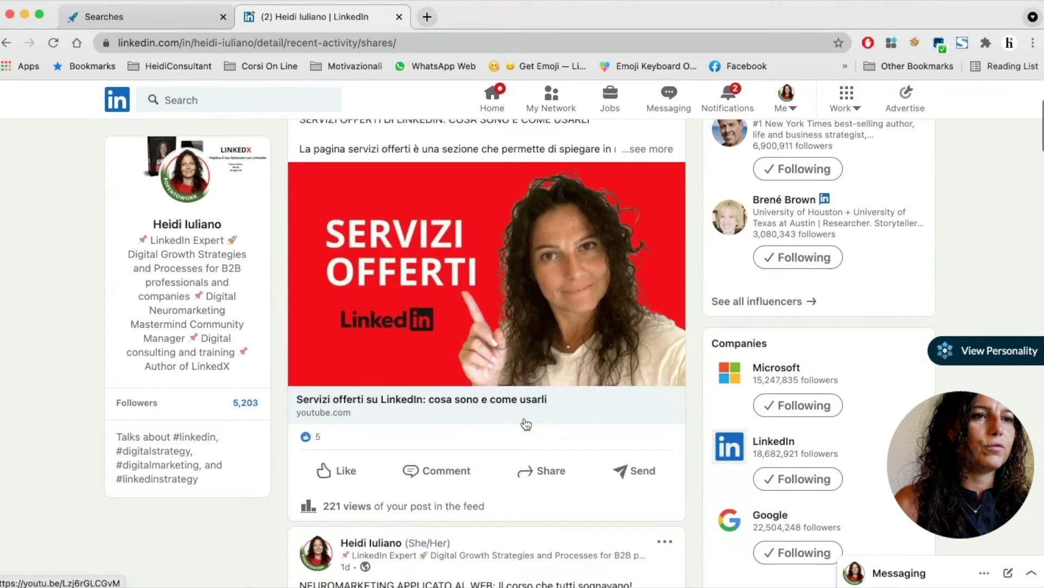
{"action": "scroll", "coordinate": [524, 419], "scroll_direction": "down", "scroll_amount": 15}
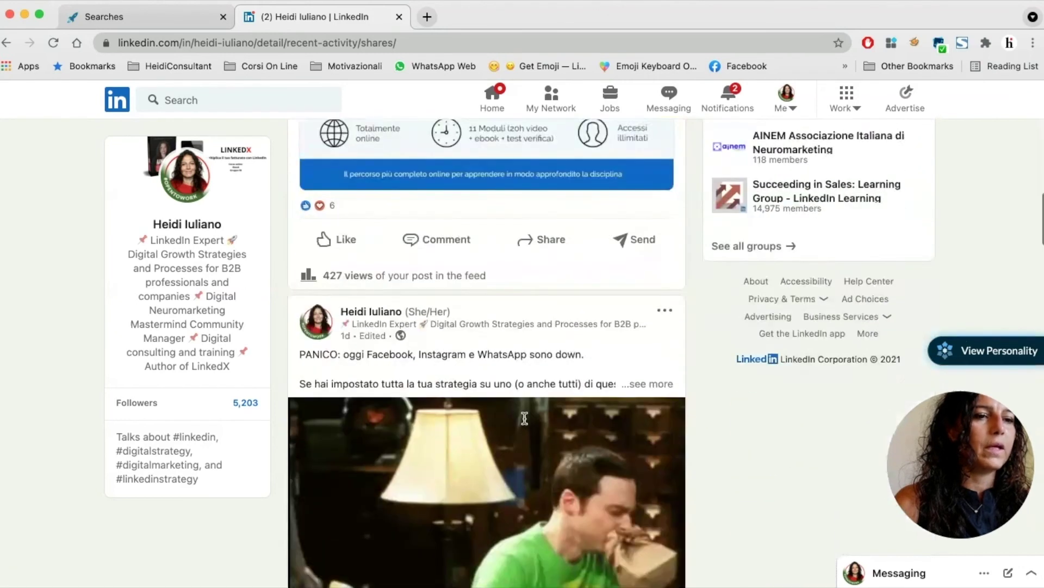
{"action": "scroll", "coordinate": [524, 418], "scroll_direction": "down", "scroll_amount": 2}
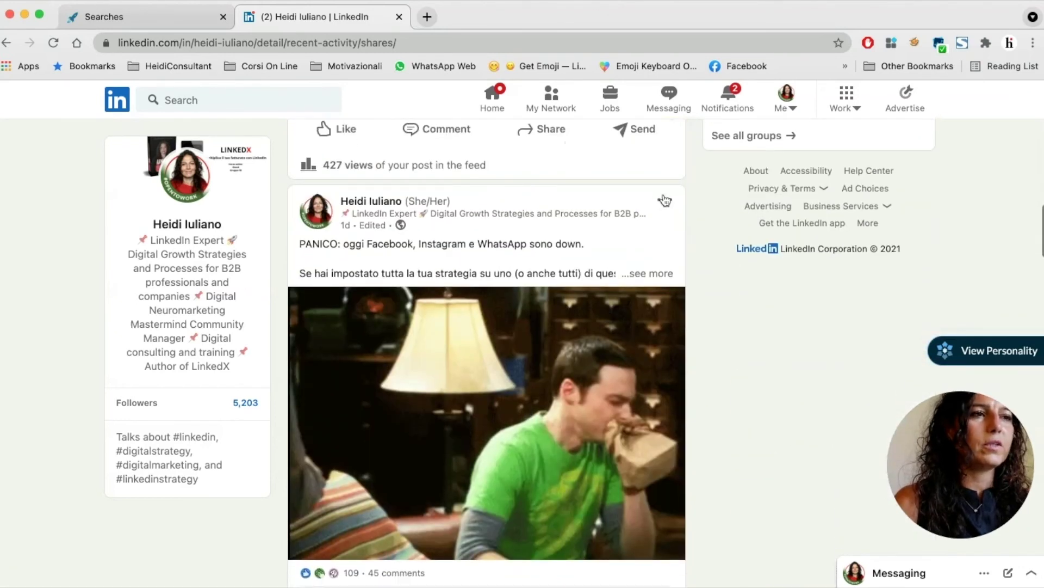
{"action": "left_click", "coordinate": [666, 201]}
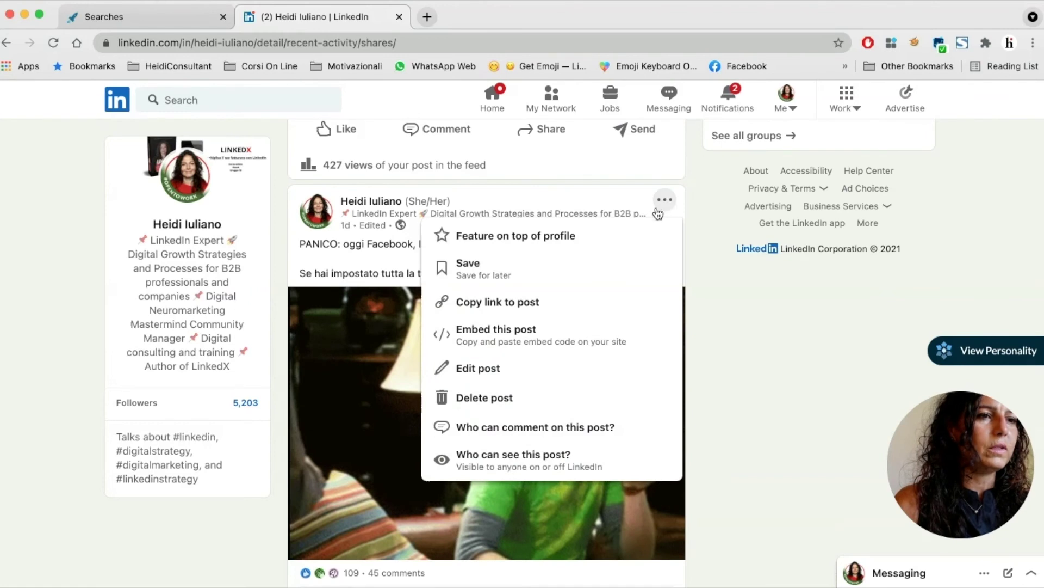
{"action": "left_click", "coordinate": [529, 302]}
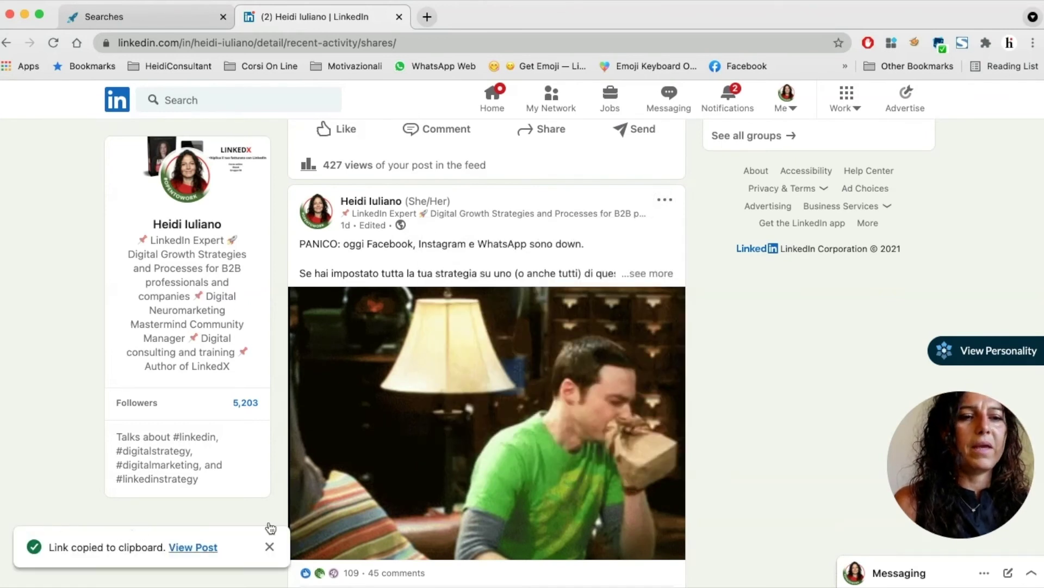
- Switch back to Expandi and name the new search "POST blackoutFb_interazione"
{"action": "left_click", "coordinate": [162, 21]}
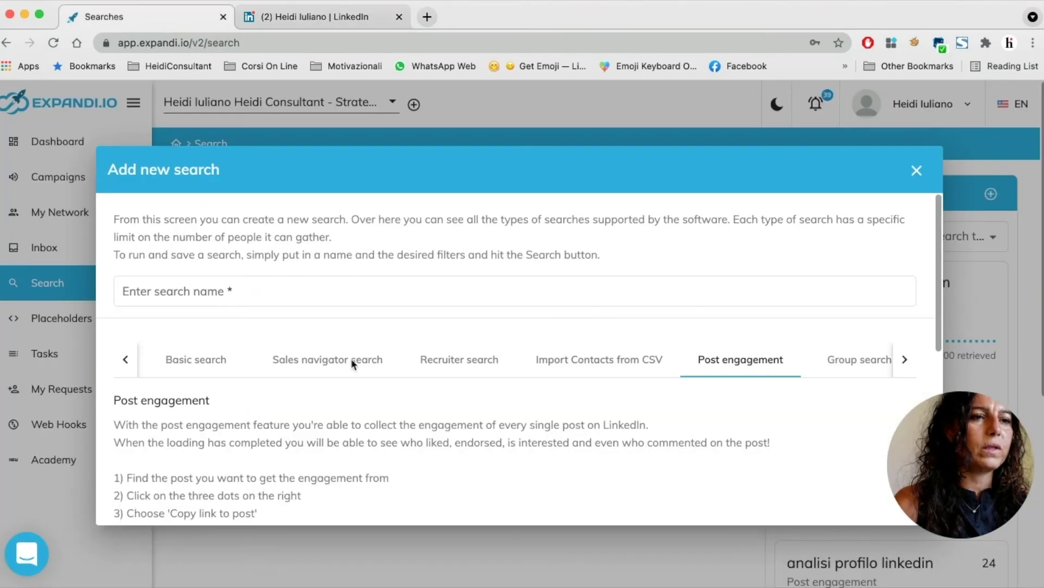
{"action": "left_click", "coordinate": [288, 300]}
{"action": "type", "text": "P"}
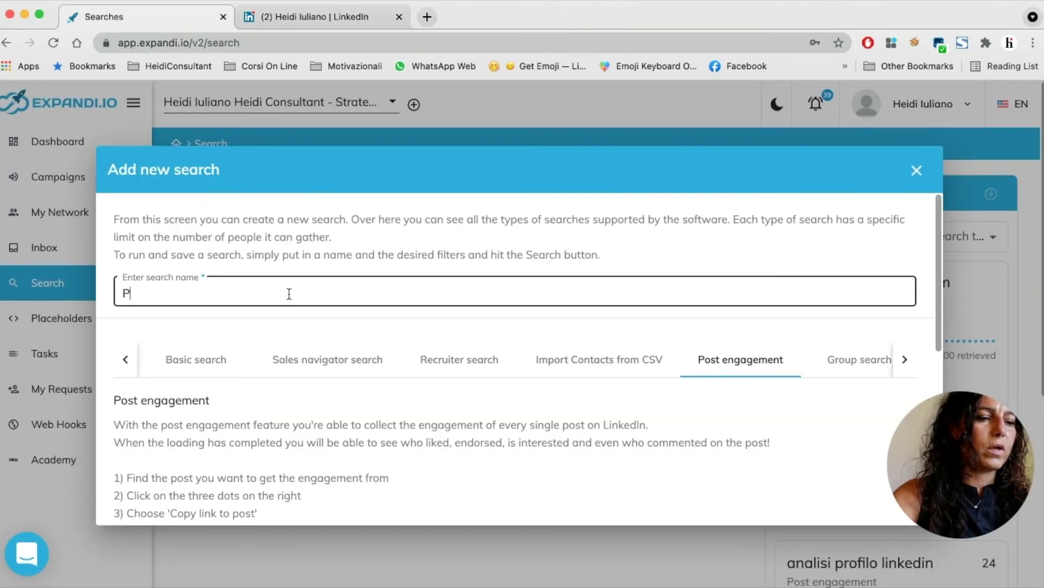
{"action": "type", "text": "OST"}
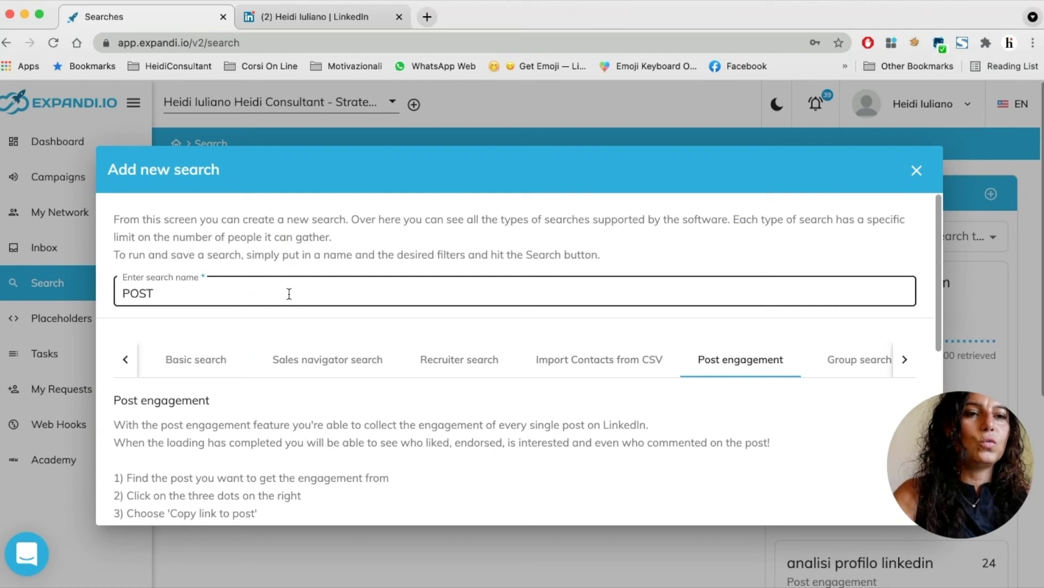
{"action": "type", "text": " blo"}
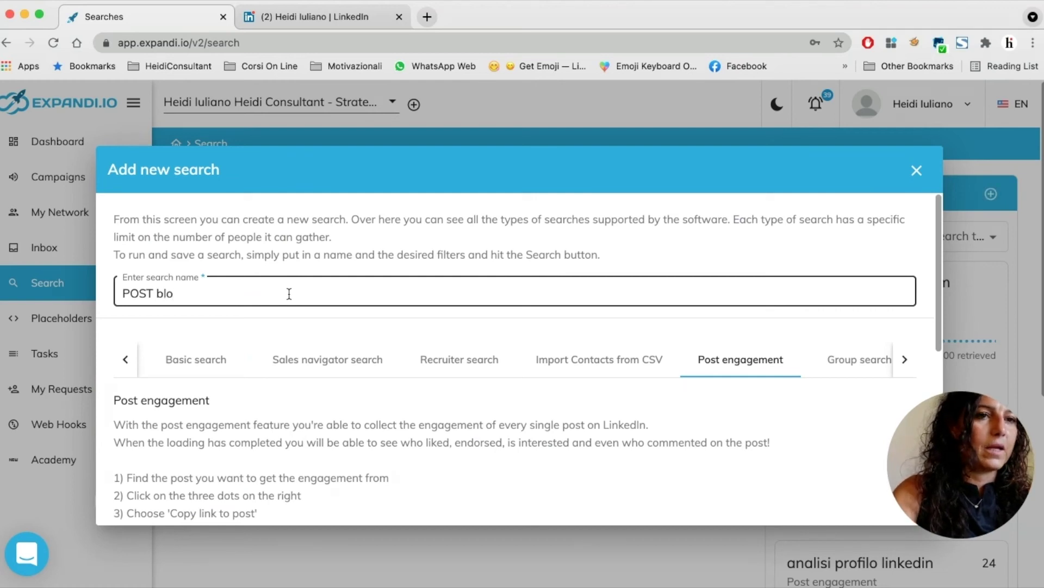
{"action": "key", "text": "BackSpace"}
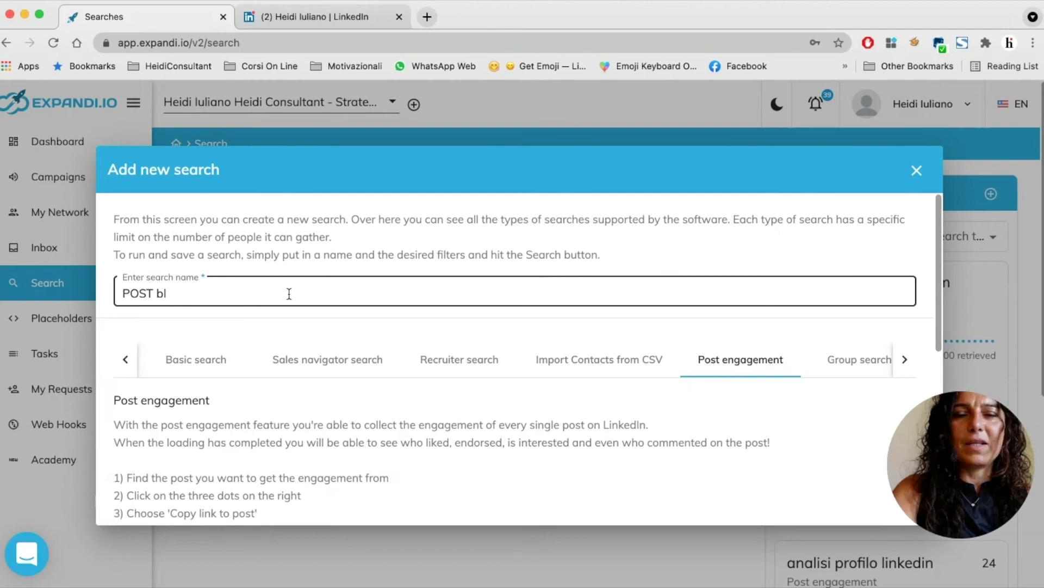
{"action": "type", "text": "ackoutFb_interazione"}
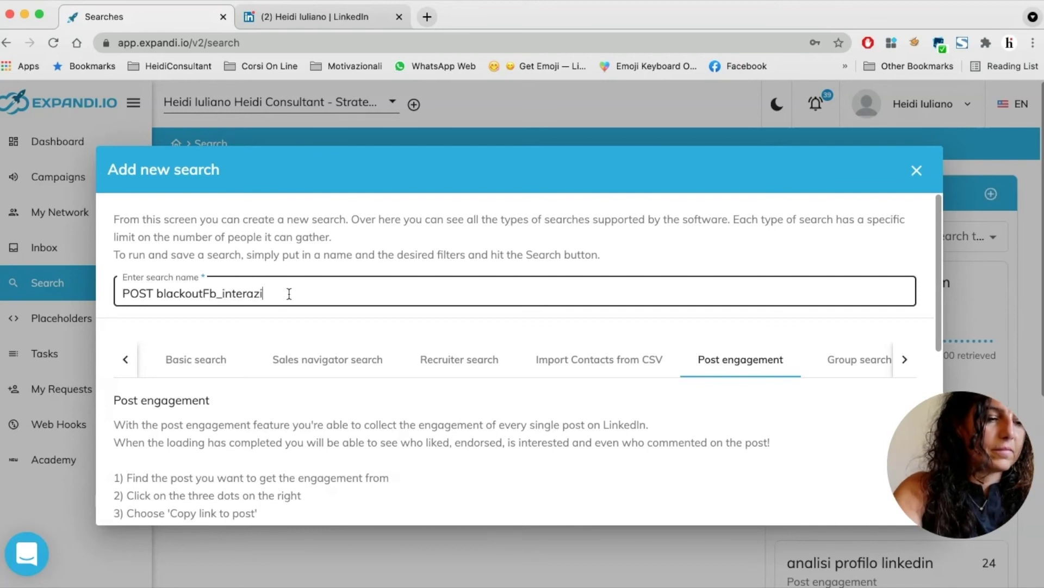
{"action": "left_click", "coordinate": [295, 325]}
- Paste the copied LinkedIn link as the post URL and try to run the search without a post ID
{"action": "scroll", "coordinate": [295, 331], "scroll_direction": "down", "scroll_amount": 3}
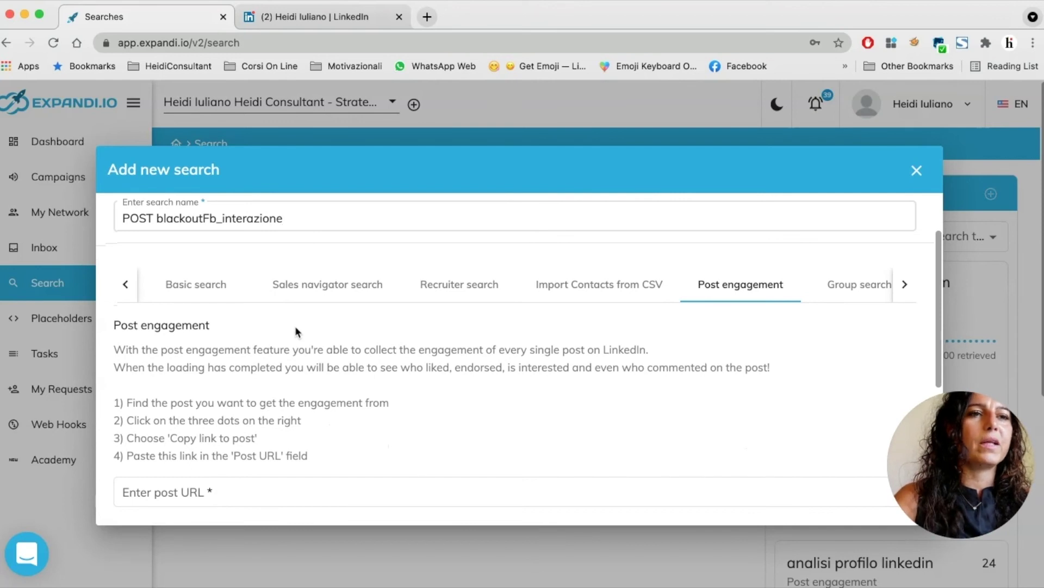
{"action": "left_click", "coordinate": [237, 493]}
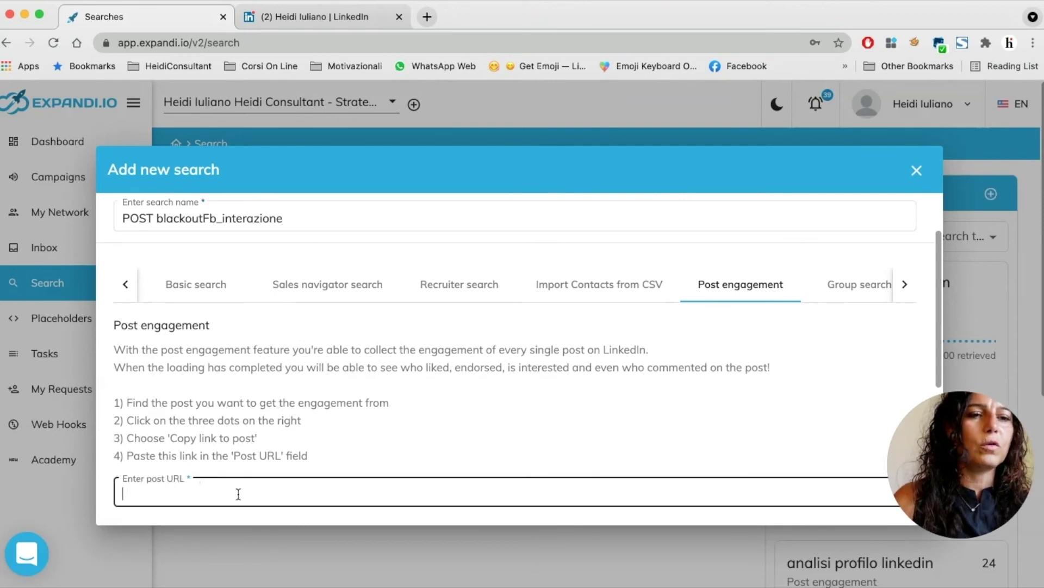
{"action": "key", "text": "cmd+v"}
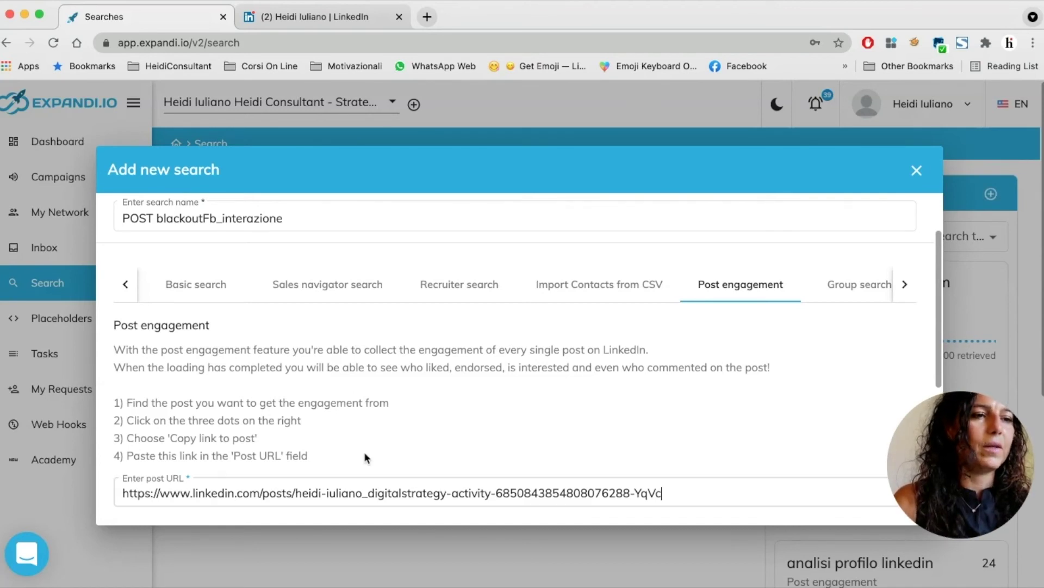
{"action": "scroll", "coordinate": [363, 451], "scroll_direction": "down", "scroll_amount": 2}
{"action": "scroll", "coordinate": [363, 451], "scroll_direction": "down", "scroll_amount": 2}
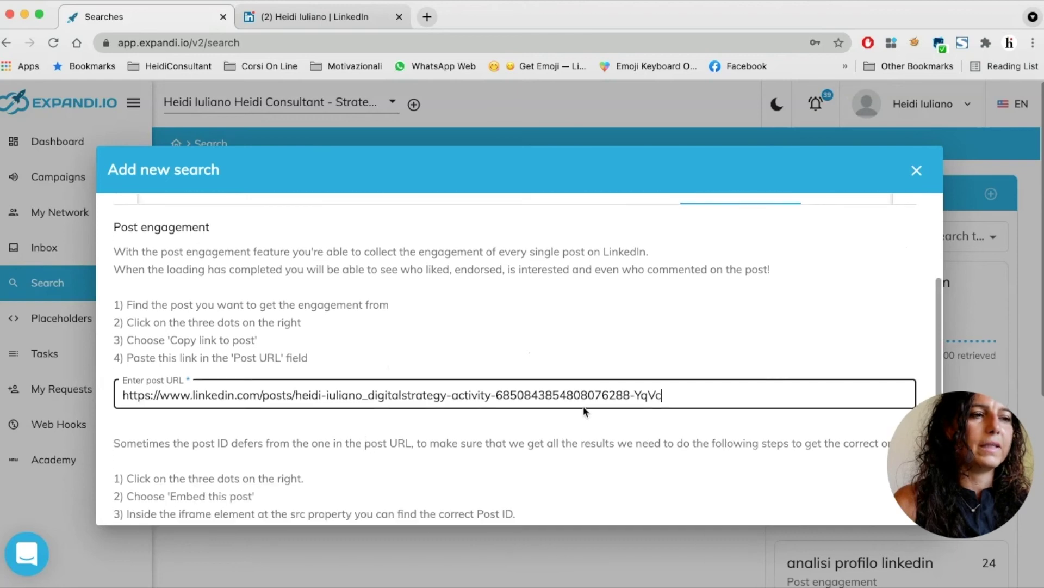
{"action": "scroll", "coordinate": [584, 409], "scroll_direction": "down", "scroll_amount": 3}
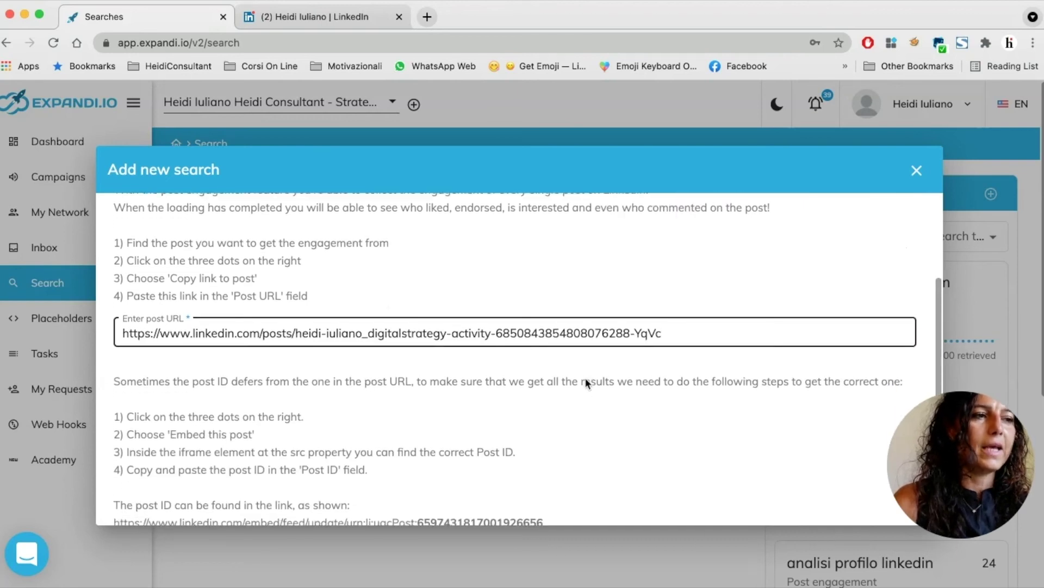
{"action": "left_click", "coordinate": [585, 377]}
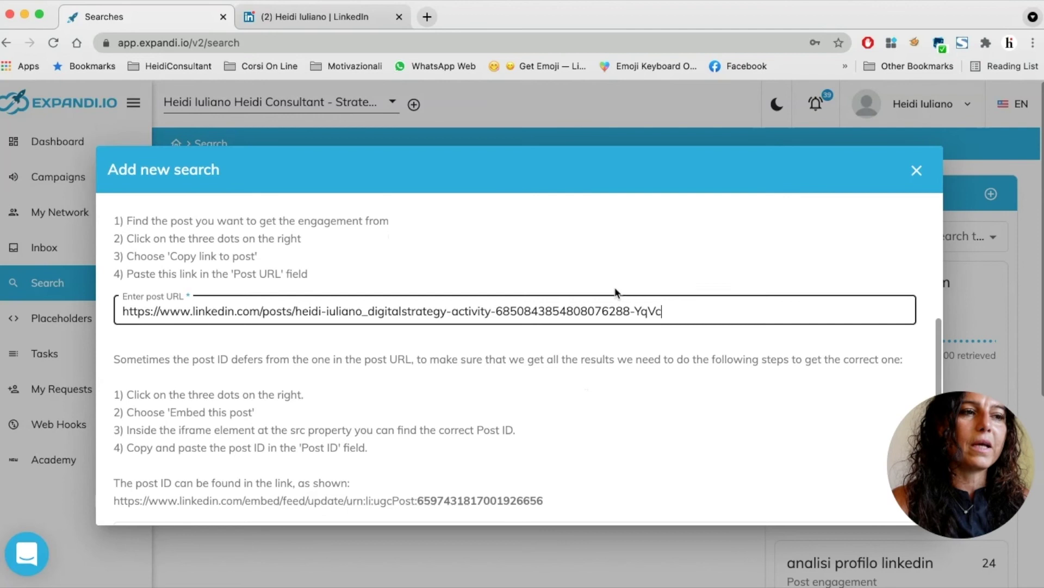
{"action": "scroll", "coordinate": [451, 337], "scroll_direction": "down", "scroll_amount": 4}
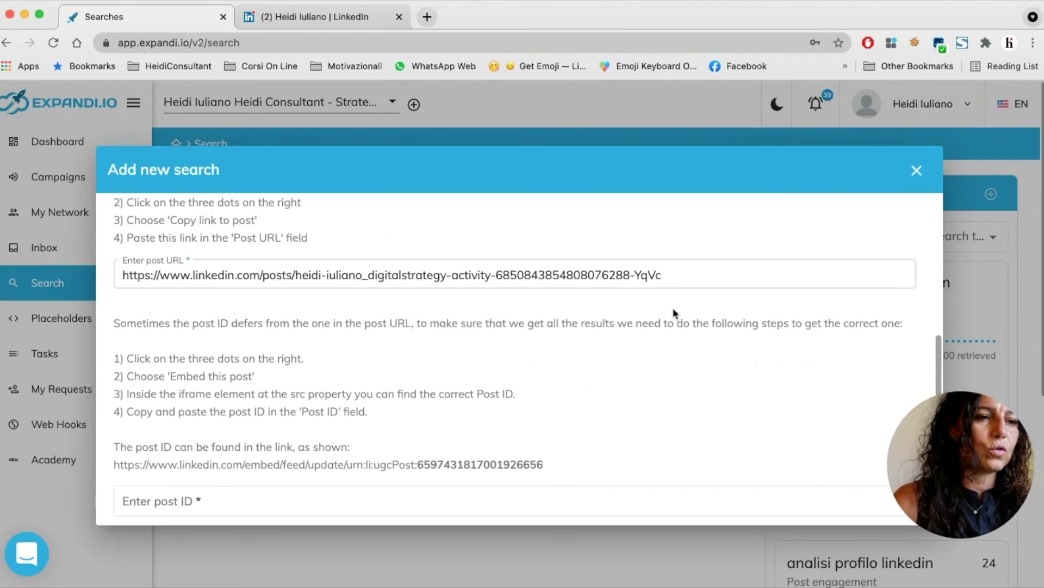
{"action": "left_click", "coordinate": [164, 487]}
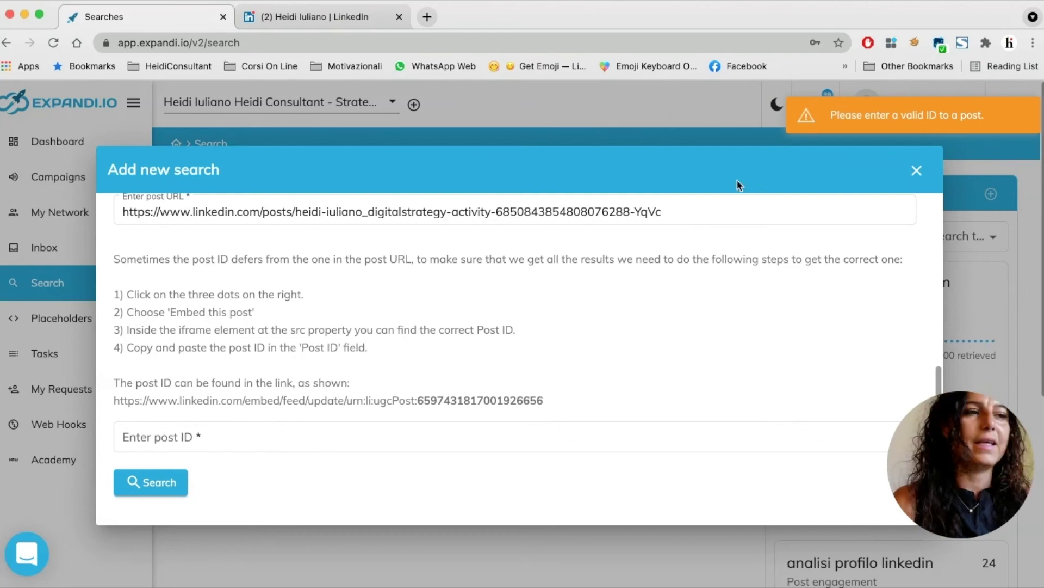
- Copy the number after "activity-" in the post URL, paste it as the post ID, and run the search
{"action": "left_click", "coordinate": [499, 211]}
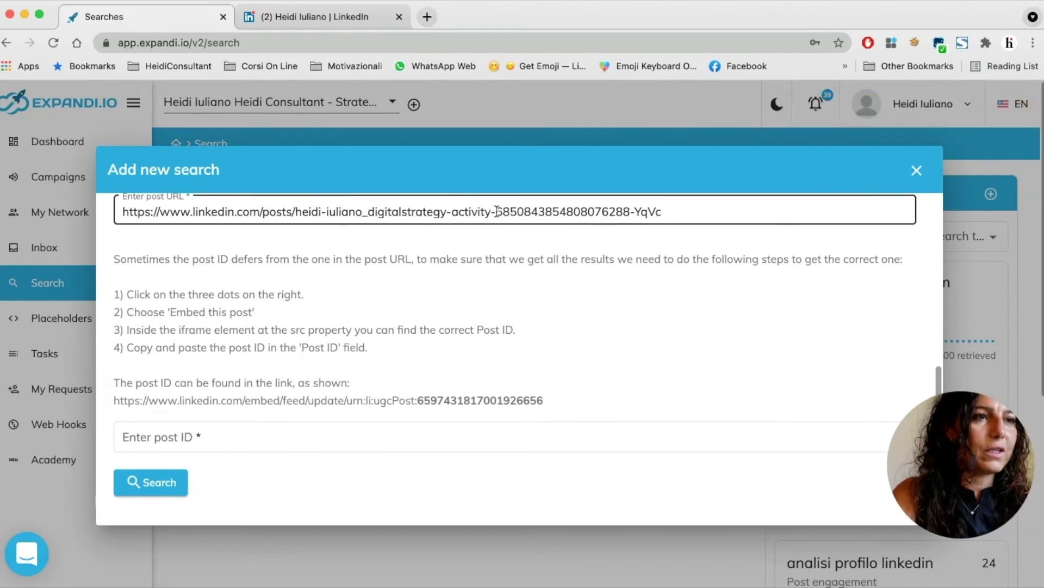
{"action": "left_click", "coordinate": [630, 211], "text": "shift"}
{"action": "key", "text": "ctrl+c"}
{"action": "left_click", "coordinate": [386, 438]}
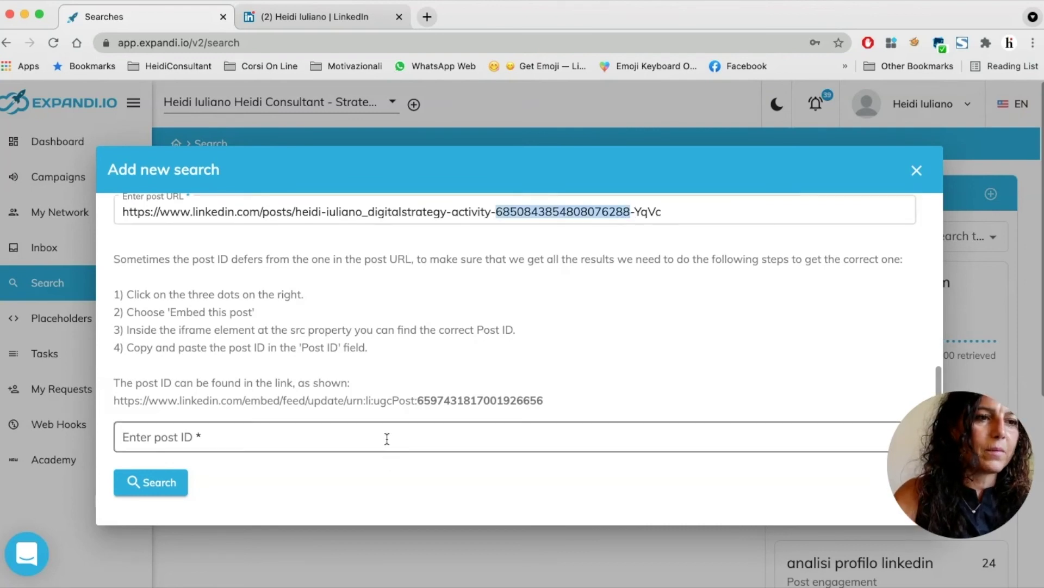
{"action": "key", "text": "ctrl+v"}
{"action": "left_click", "coordinate": [168, 477]}
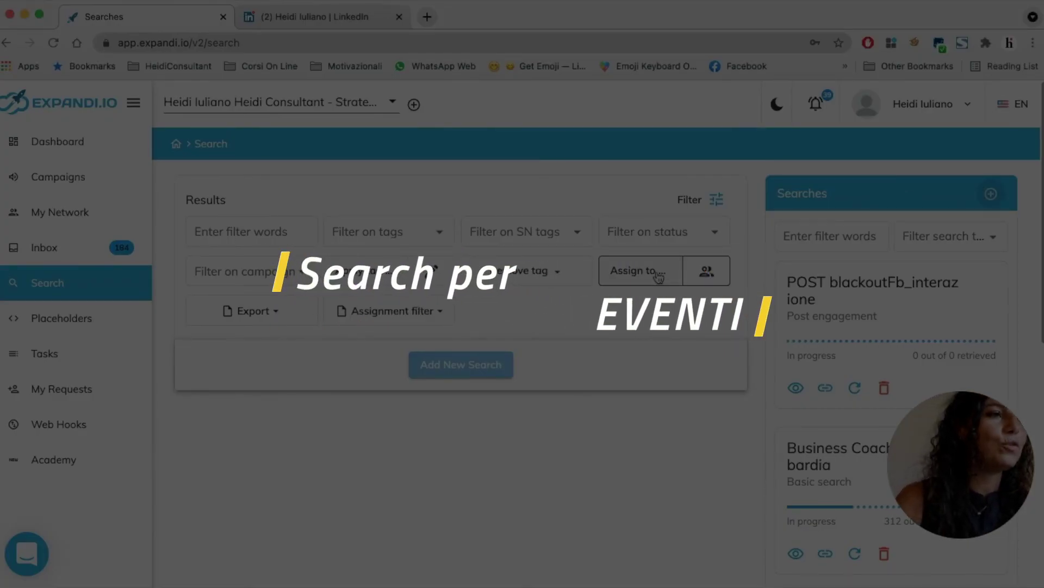
- Start adding a new search and choose the Event search type
{"action": "left_click", "coordinate": [991, 195]}
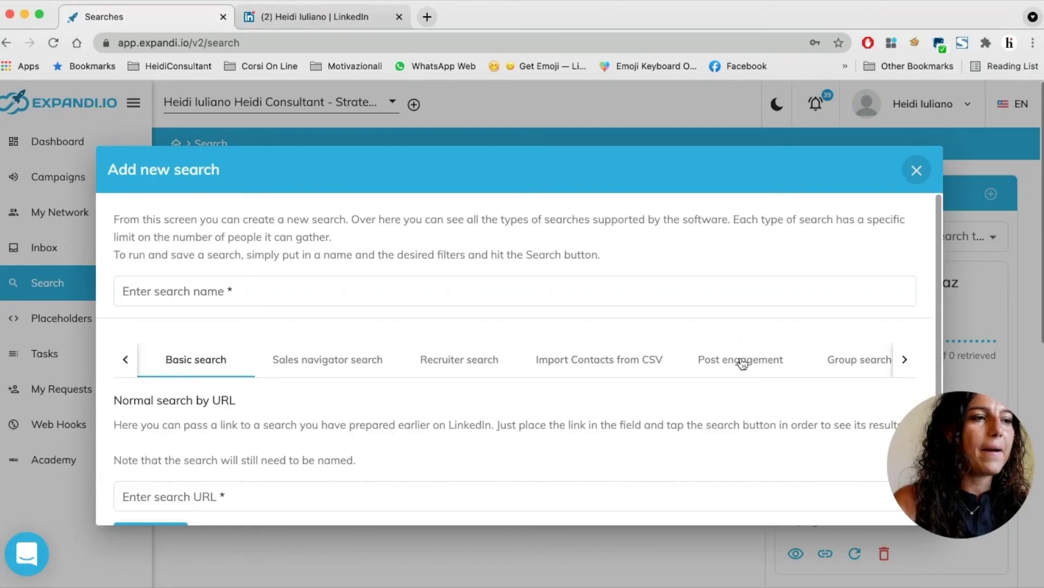
{"action": "left_click", "coordinate": [905, 359]}
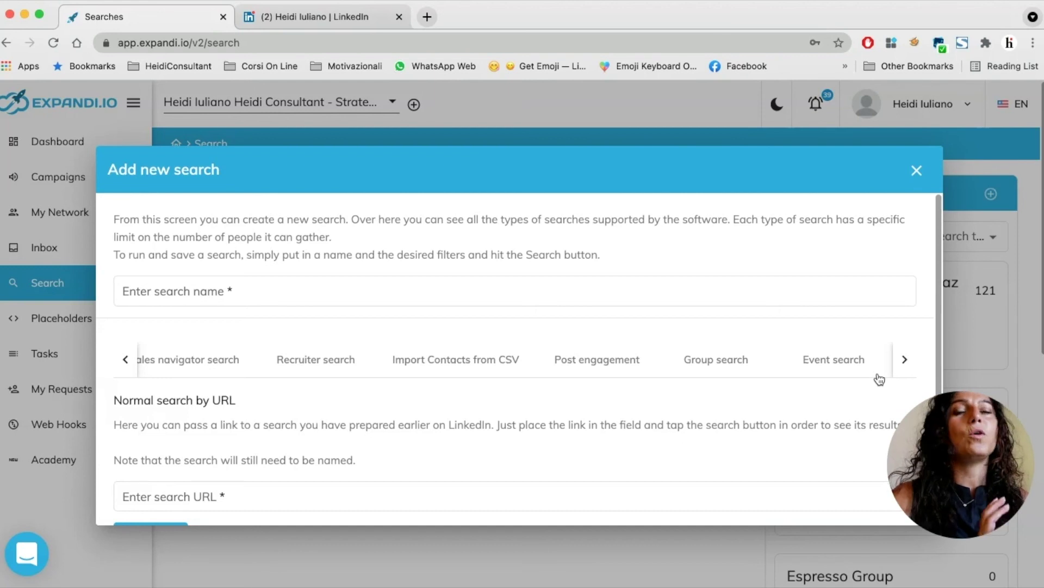
{"action": "scroll", "coordinate": [880, 379], "scroll_direction": "down", "scroll_amount": 2}
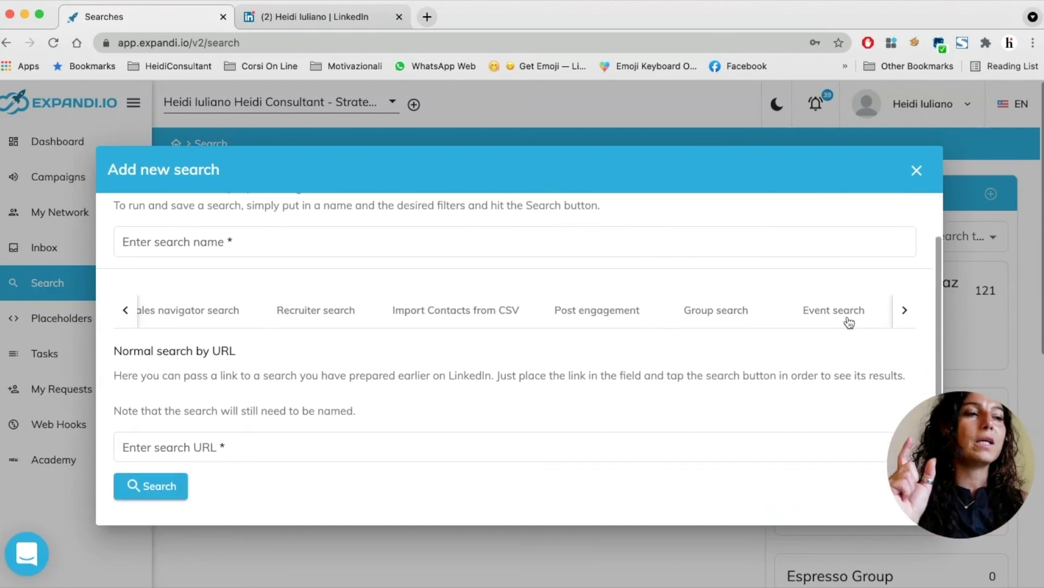
{"action": "left_click", "coordinate": [849, 323]}
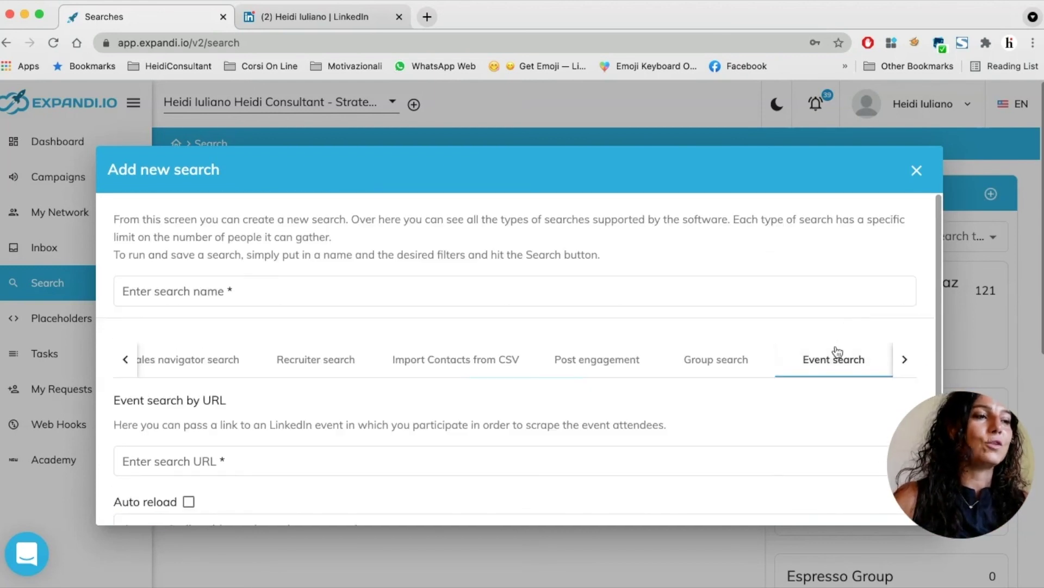
- Go over the event search's name and URL fields without filling them in, and turn on Auto reload
{"action": "left_click", "coordinate": [213, 299]}
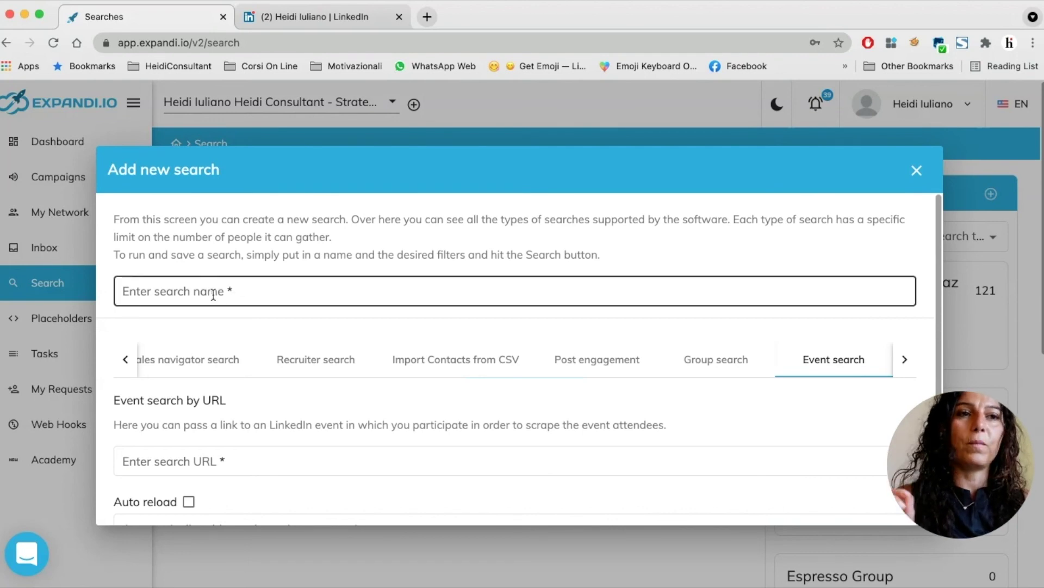
{"action": "scroll", "coordinate": [212, 294], "scroll_direction": "down", "scroll_amount": 3}
{"action": "left_click", "coordinate": [224, 412]}
{"action": "scroll", "coordinate": [226, 409], "scroll_direction": "down", "scroll_amount": 1}
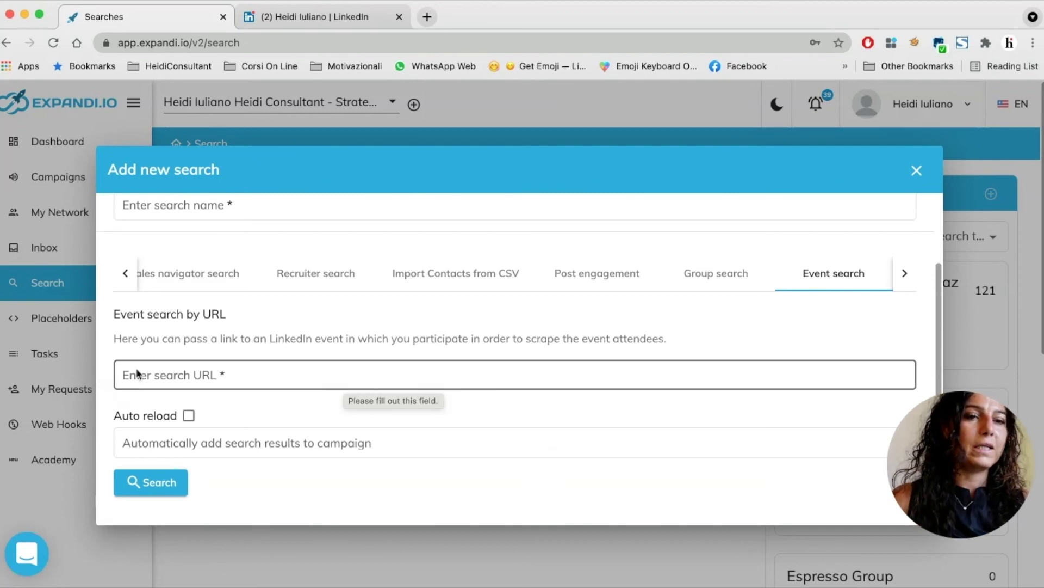
{"action": "left_click", "coordinate": [163, 402]}
{"action": "left_click", "coordinate": [240, 372]}
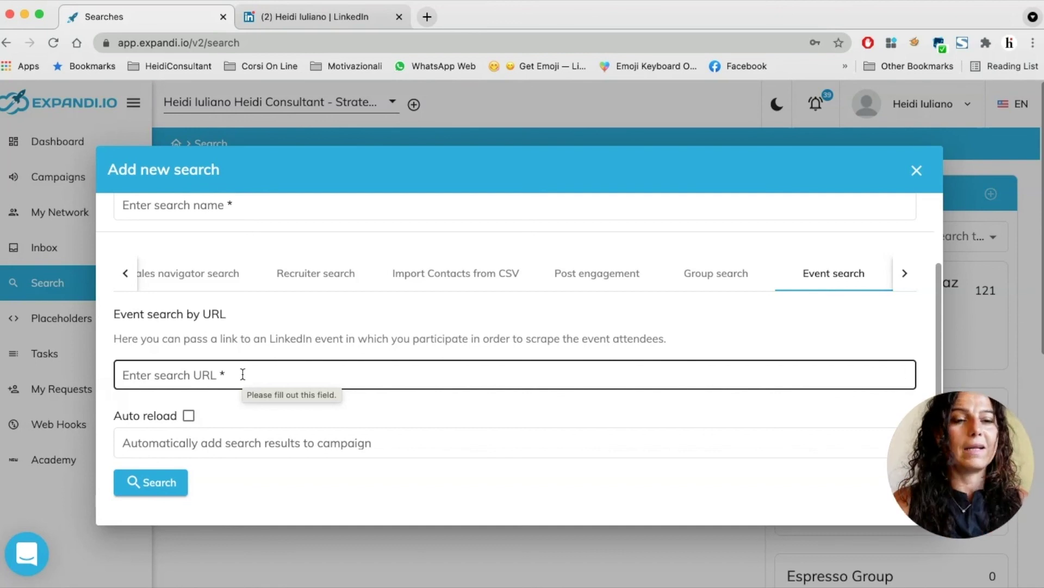
{"action": "left_click", "coordinate": [188, 416]}
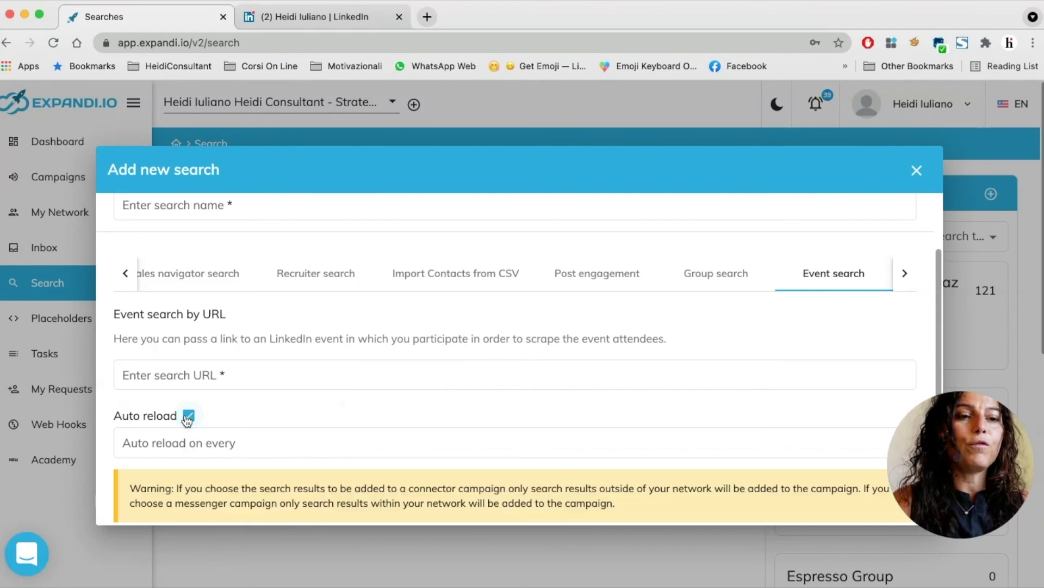
{"action": "scroll", "coordinate": [203, 419], "scroll_direction": "down", "scroll_amount": 1}
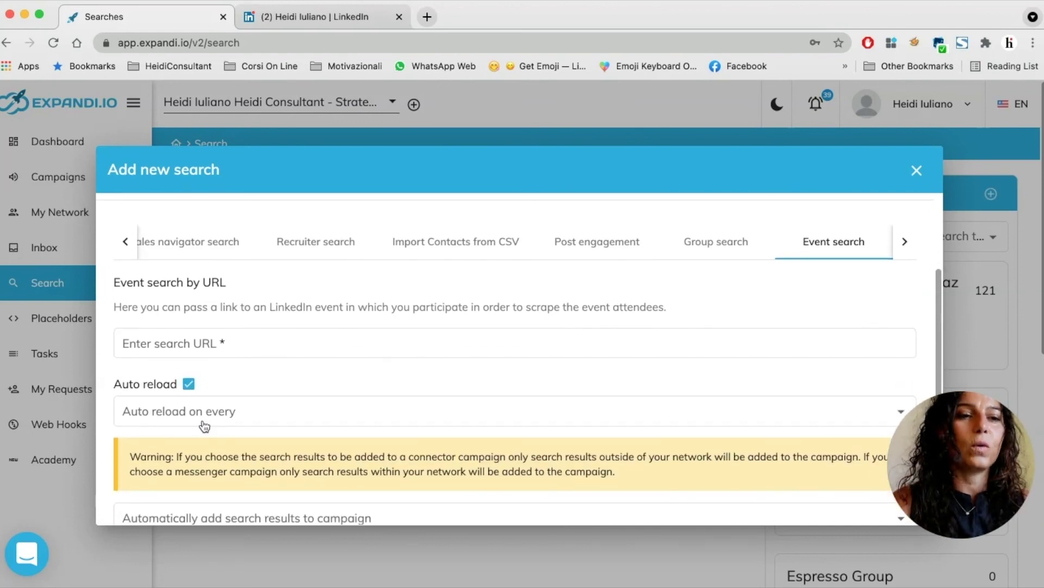